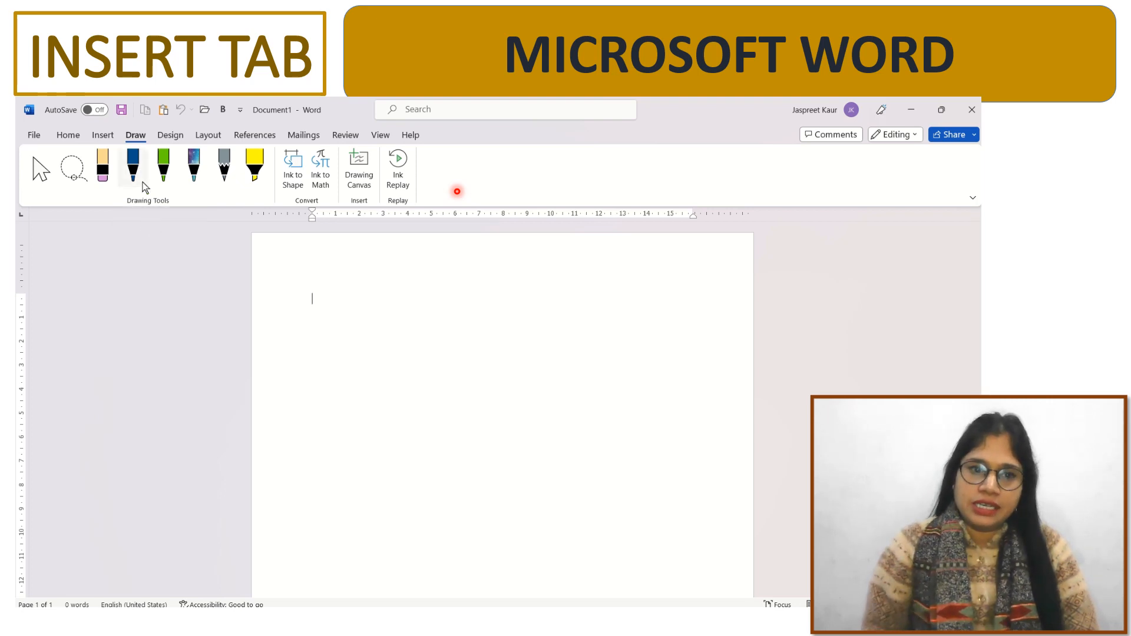
- Set the blue pen to the middle thickness preset and change its colour to red
{"action": "left_click", "coordinate": [133, 171]}
{"action": "left_click", "coordinate": [133, 171]}
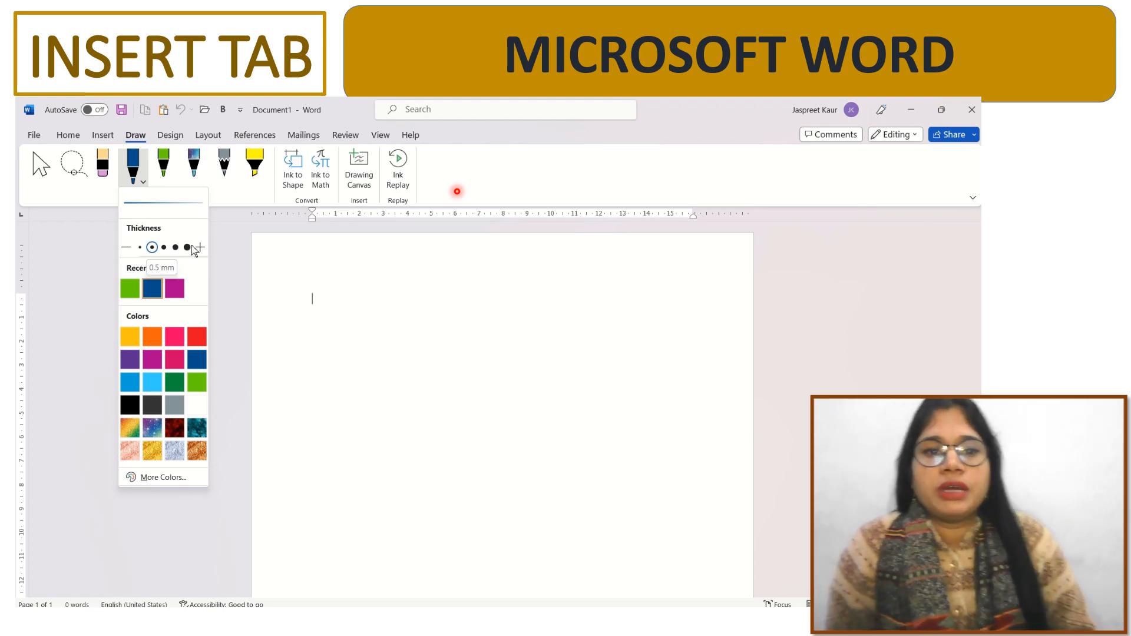
{"action": "left_click", "coordinate": [140, 247]}
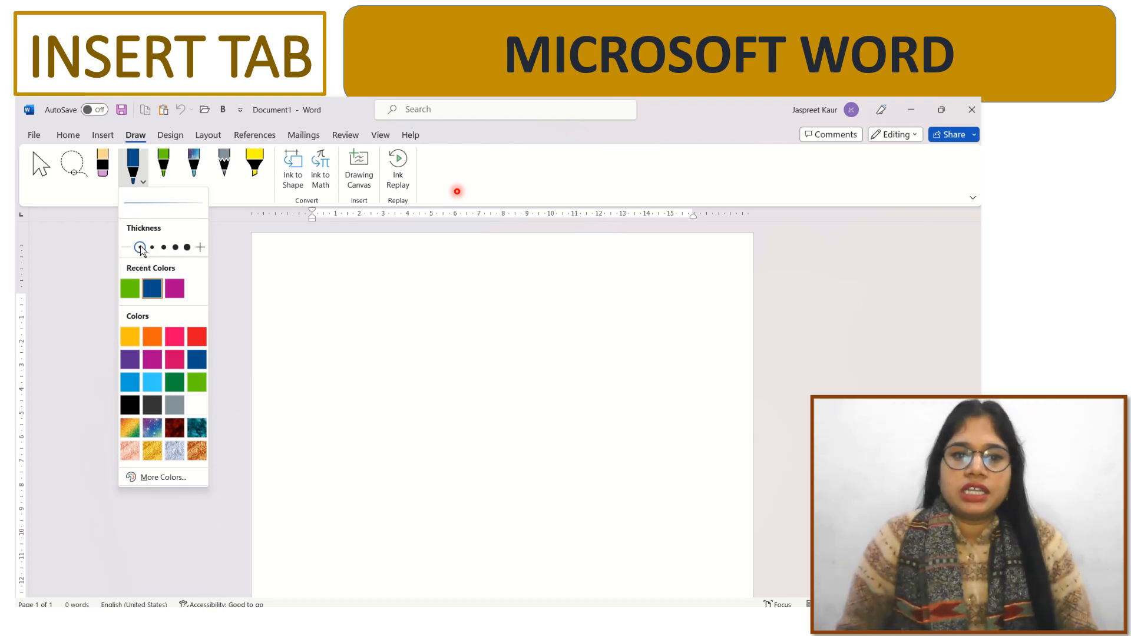
{"action": "left_click", "coordinate": [164, 248]}
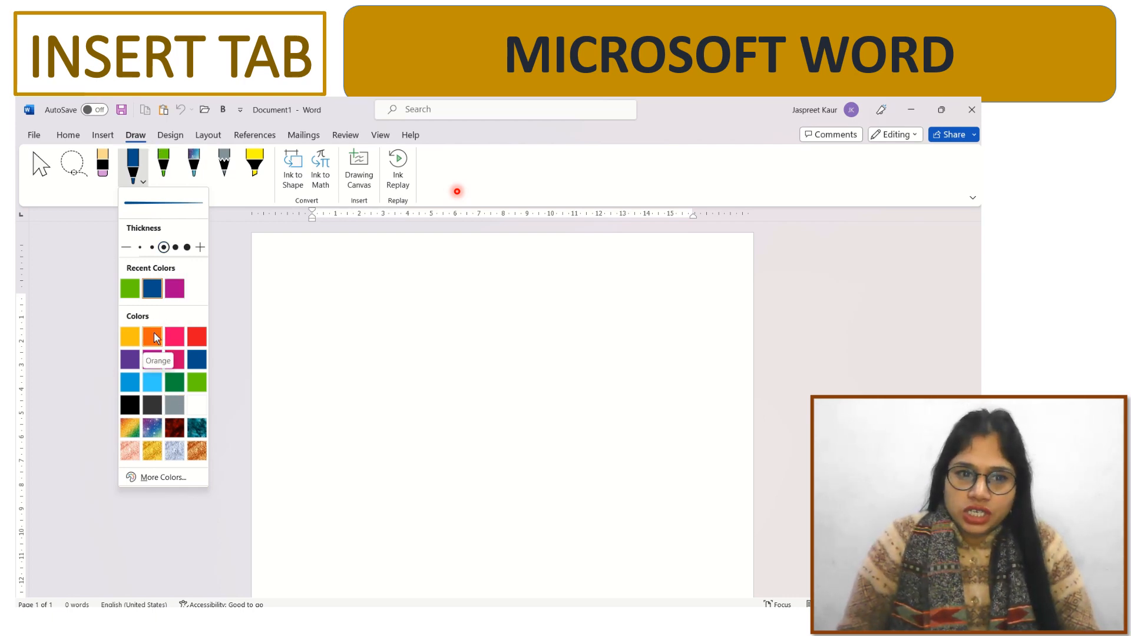
{"action": "left_click", "coordinate": [196, 339]}
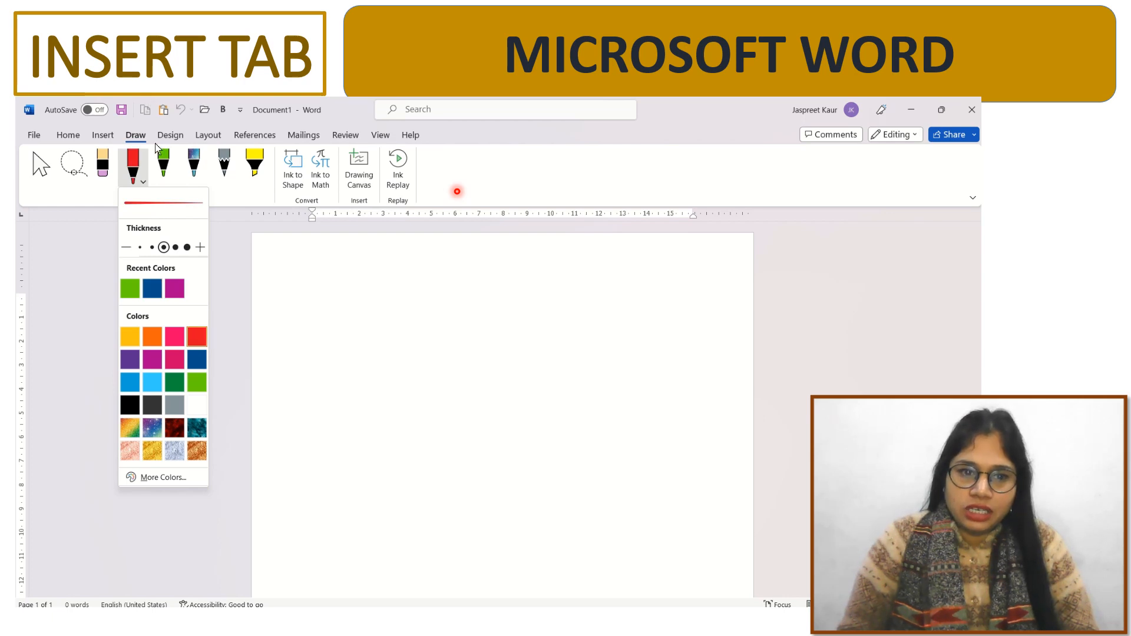
{"action": "left_click", "coordinate": [172, 176]}
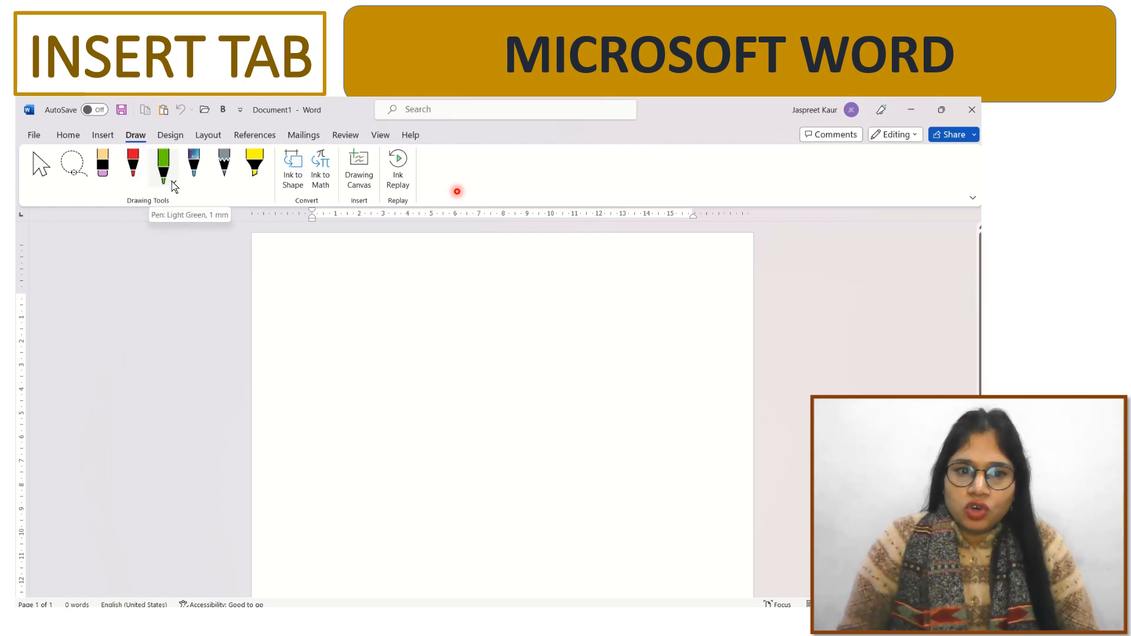
- Change the Galaxy pen's colour to the dark teal textured effect
{"action": "left_click", "coordinate": [172, 180]}
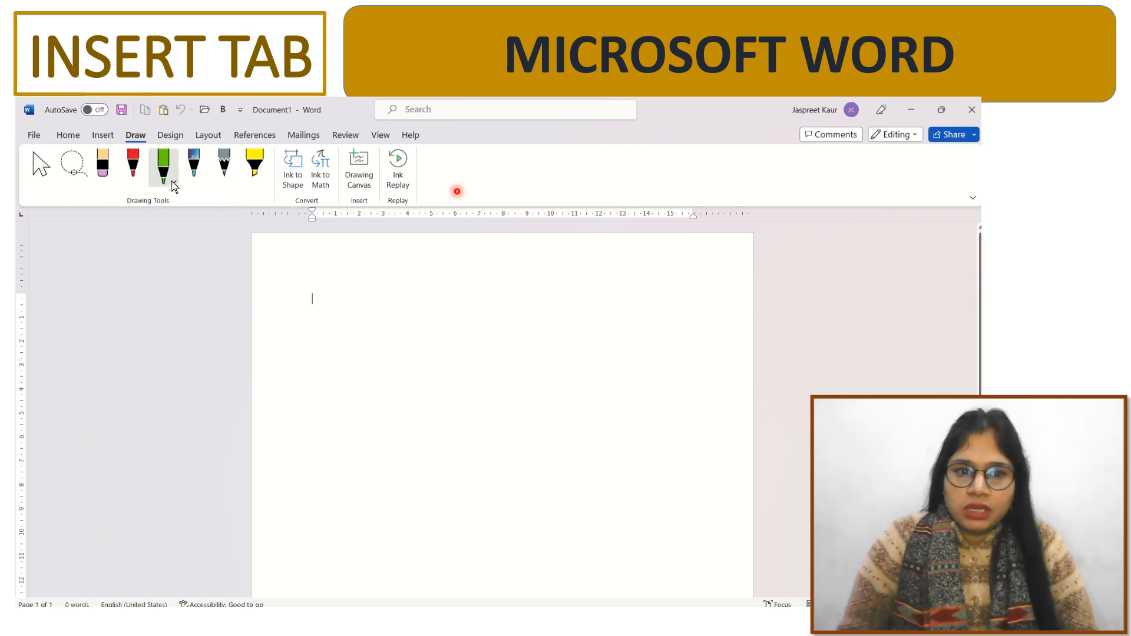
{"action": "left_click", "coordinate": [204, 185]}
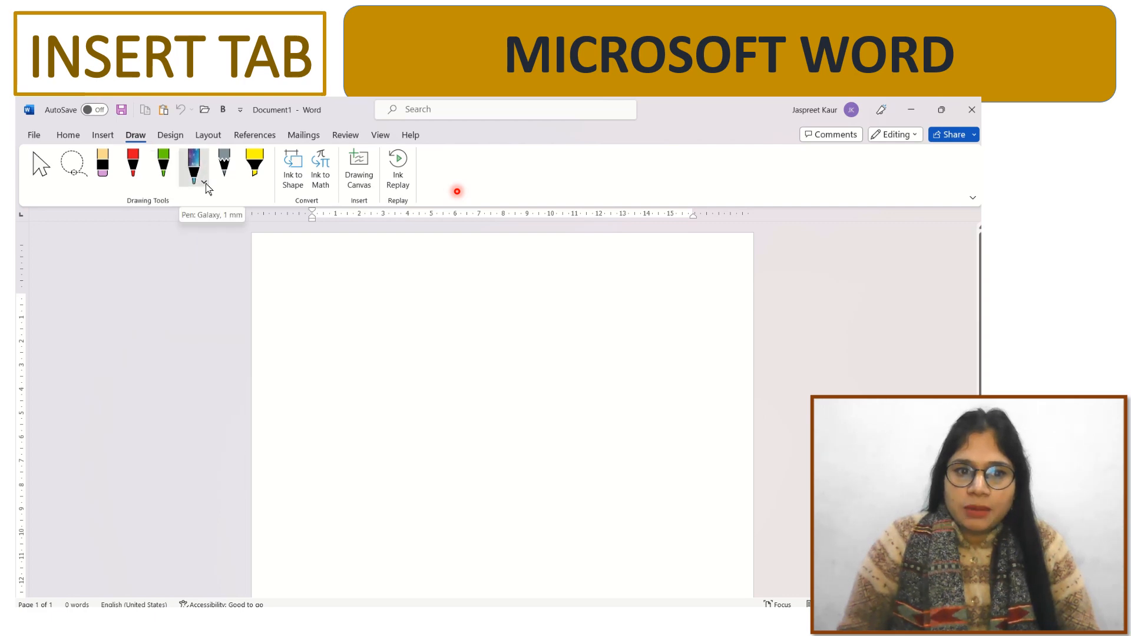
{"action": "left_click", "coordinate": [206, 185]}
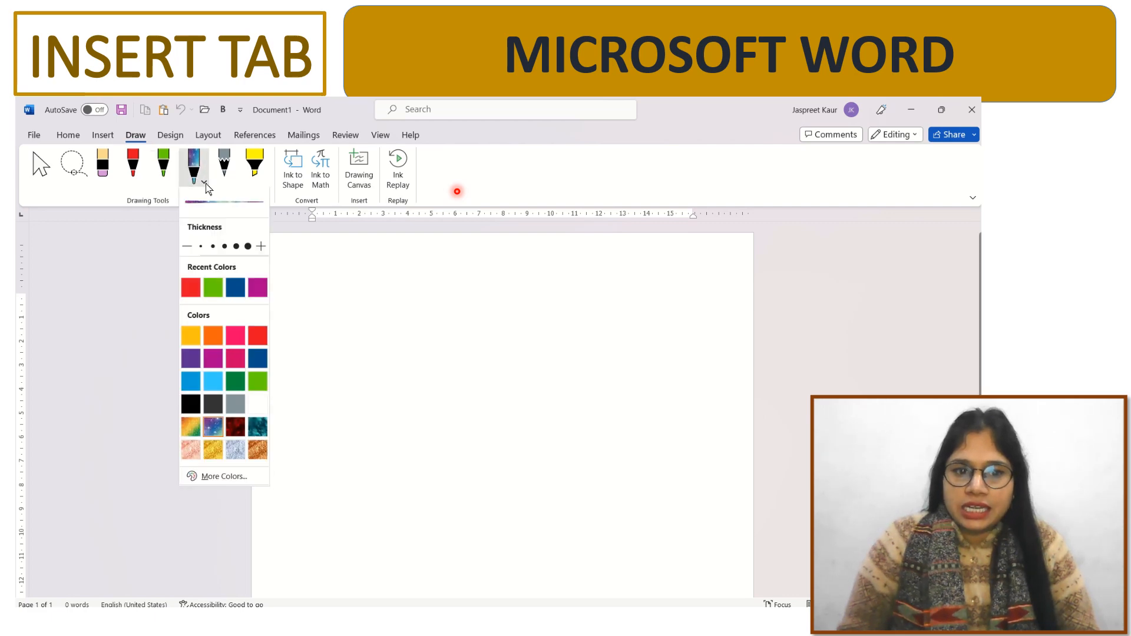
{"action": "left_click", "coordinate": [258, 428]}
{"action": "left_click", "coordinate": [361, 327]}
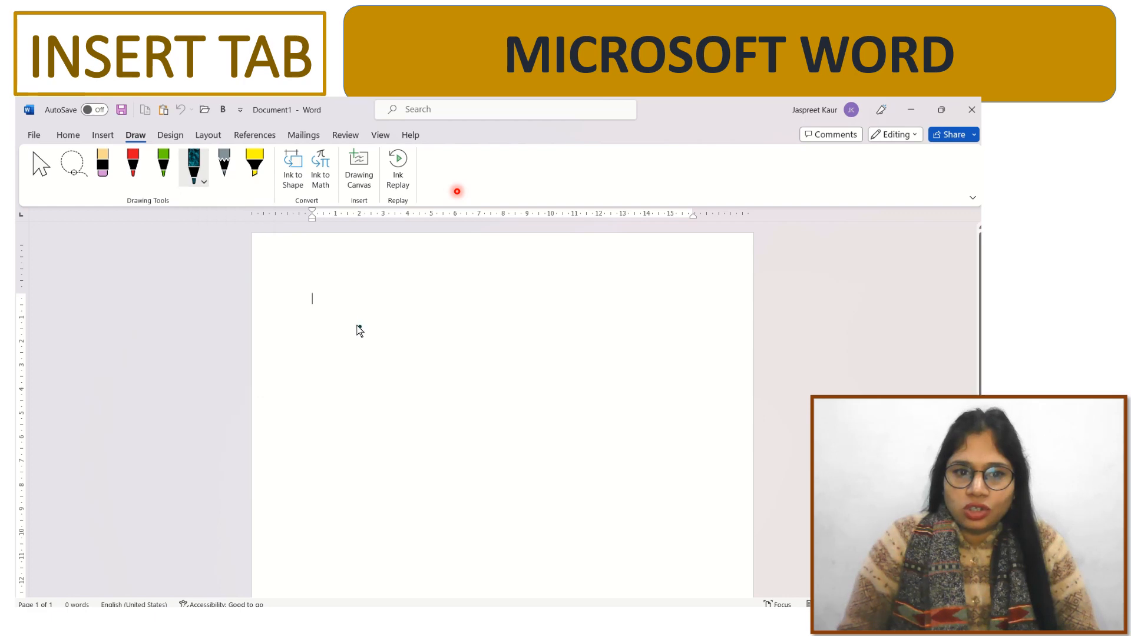
- Handwrite a short word on the page with the teal pen and another below it with the red pen
{"action": "mouse_move", "coordinate": [359, 326]}
{"action": "left_mouse_down"}
{"action": "mouse_move", "coordinate": [419, 424]}
{"action": "mouse_move", "coordinate": [451, 331]}
{"action": "mouse_move", "coordinate": [557, 293]}
{"action": "left_mouse_up"}
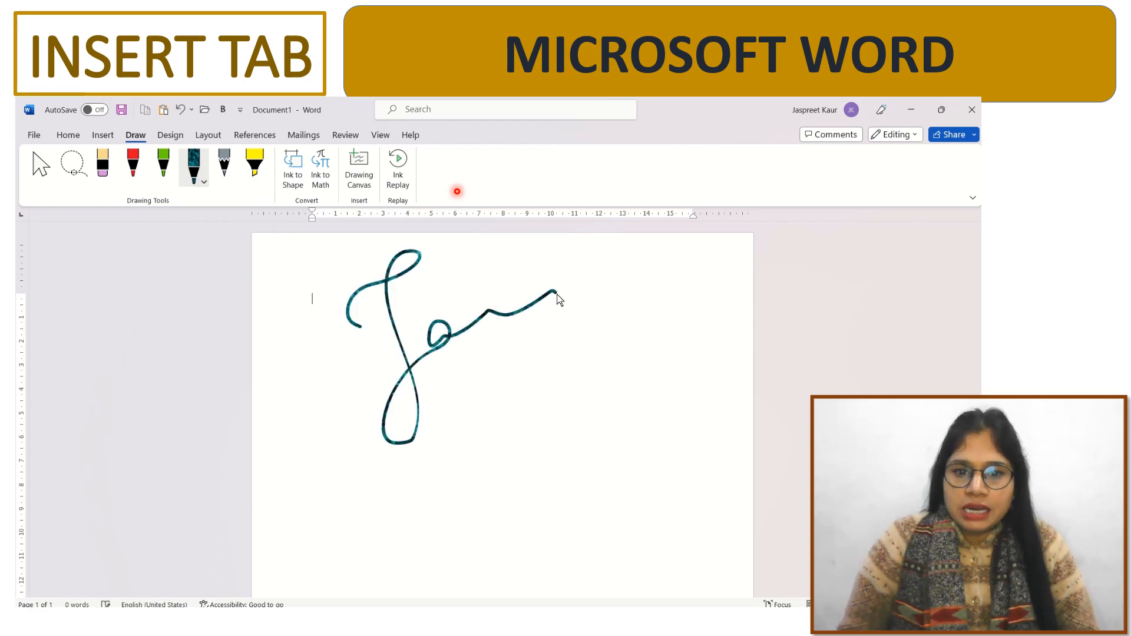
{"action": "left_click", "coordinate": [134, 167]}
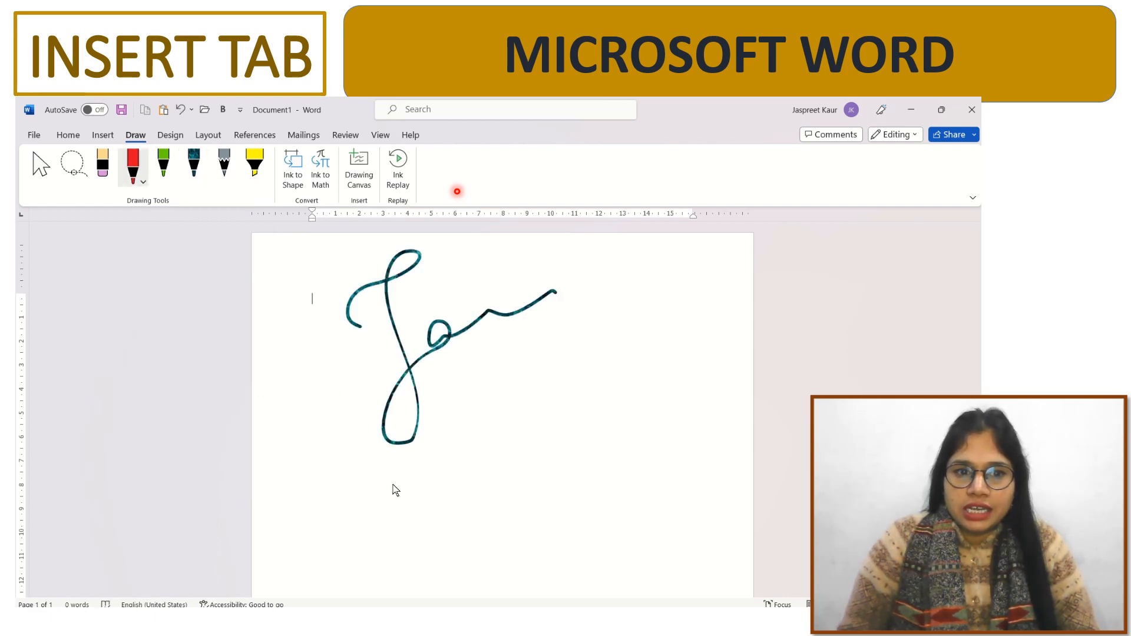
{"action": "mouse_move", "coordinate": [461, 399]}
{"action": "left_mouse_down"}
{"action": "mouse_move", "coordinate": [515, 444]}
{"action": "mouse_move", "coordinate": [601, 367]}
{"action": "left_mouse_up"}
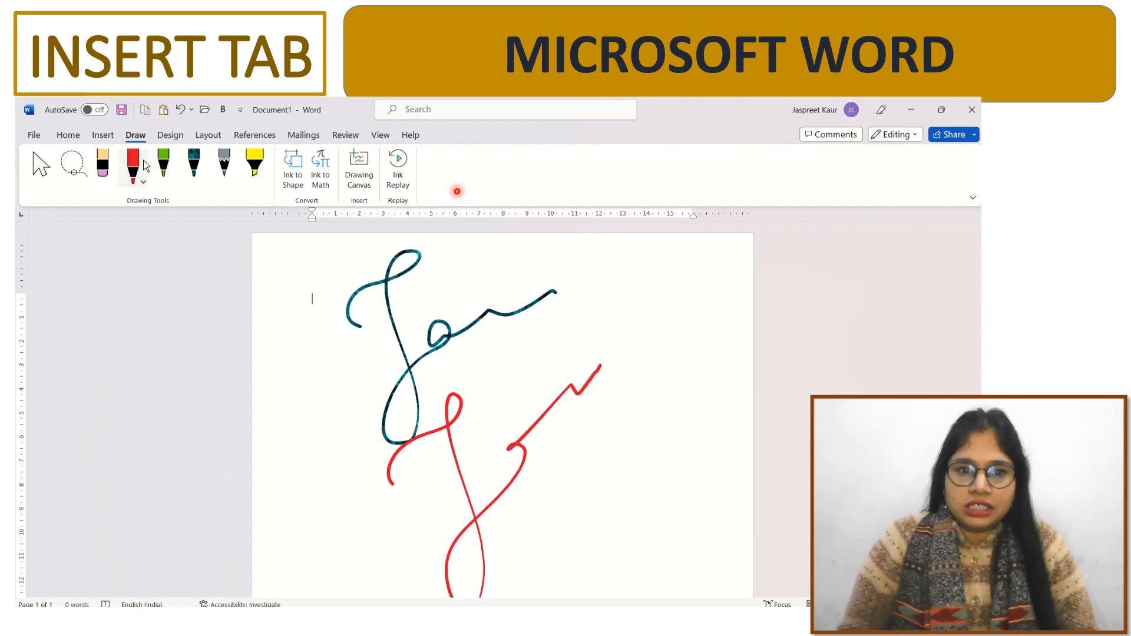
- Change the pencil's colour from the grey to bright pink and set it to the fourth thickness preset
{"action": "left_click", "coordinate": [235, 177]}
{"action": "left_click", "coordinate": [235, 182]}
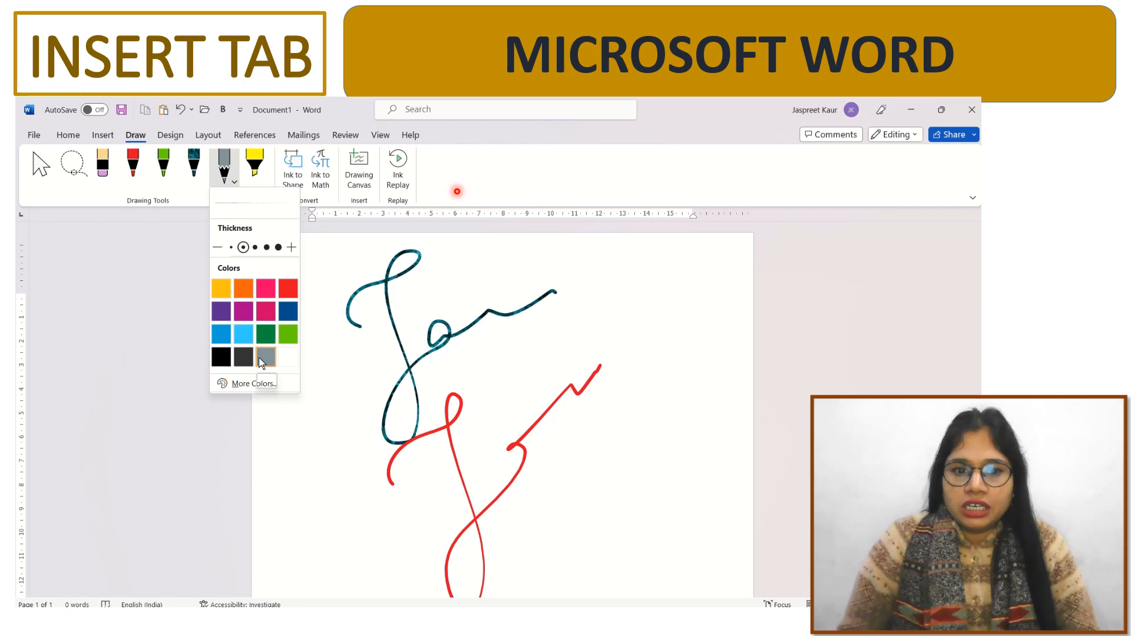
{"action": "left_click", "coordinate": [264, 290]}
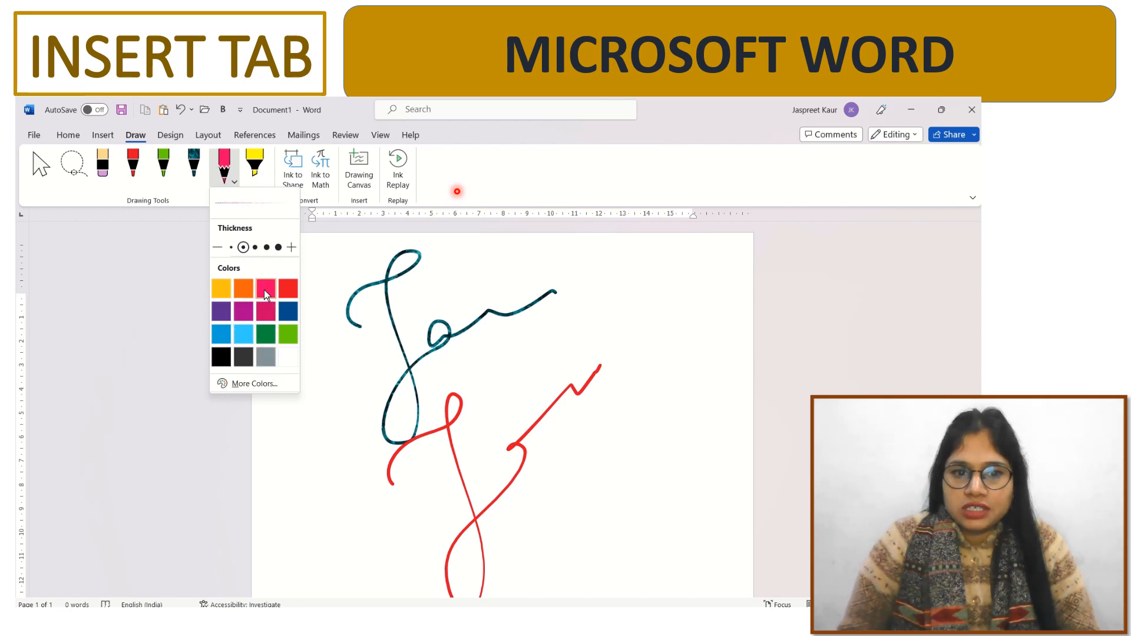
{"action": "left_click", "coordinate": [267, 247]}
- Handwrite a word in pink pencil beside the teal and red handwriting
{"action": "left_click", "coordinate": [494, 360]}
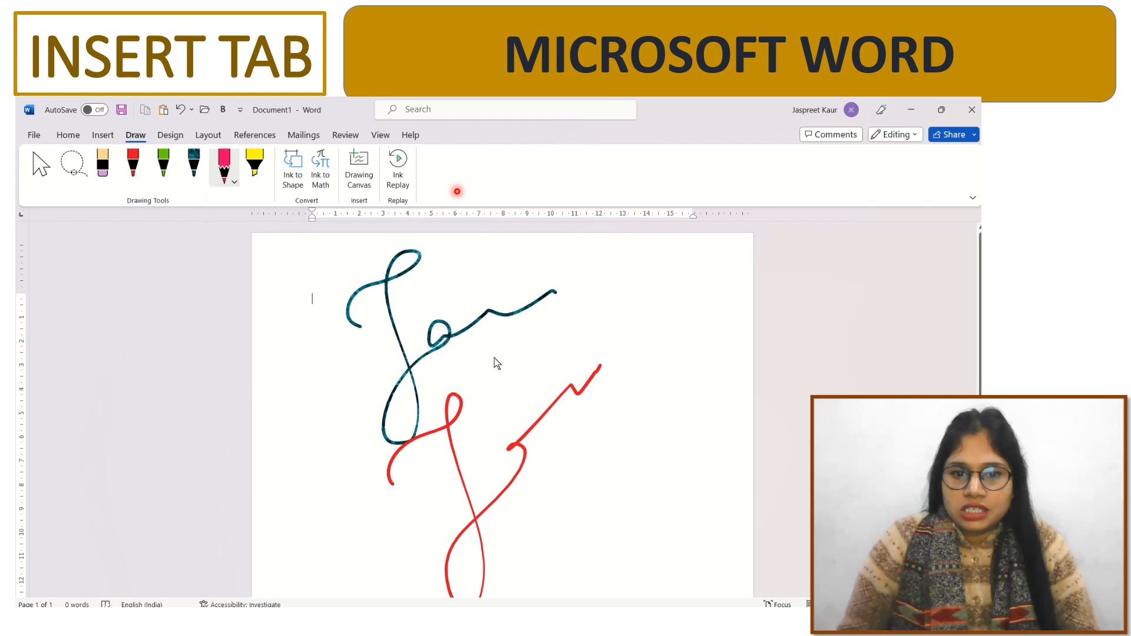
{"action": "mouse_move", "coordinate": [493, 357]}
{"action": "left_mouse_down"}
{"action": "mouse_move", "coordinate": [539, 310]}
{"action": "mouse_move", "coordinate": [554, 366]}
{"action": "left_mouse_up"}
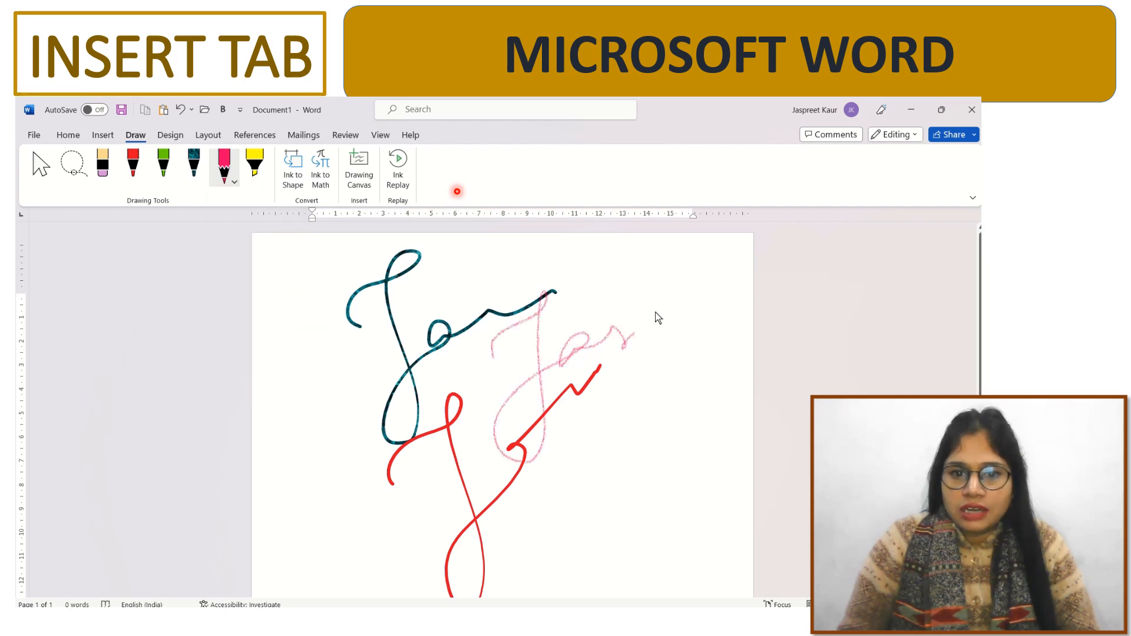
{"action": "mouse_move", "coordinate": [656, 312]}
{"action": "left_mouse_down"}
{"action": "mouse_move", "coordinate": [662, 345]}
{"action": "mouse_move", "coordinate": [700, 325]}
{"action": "mouse_move", "coordinate": [658, 364]}
{"action": "mouse_move", "coordinate": [683, 354]}
{"action": "left_mouse_up"}
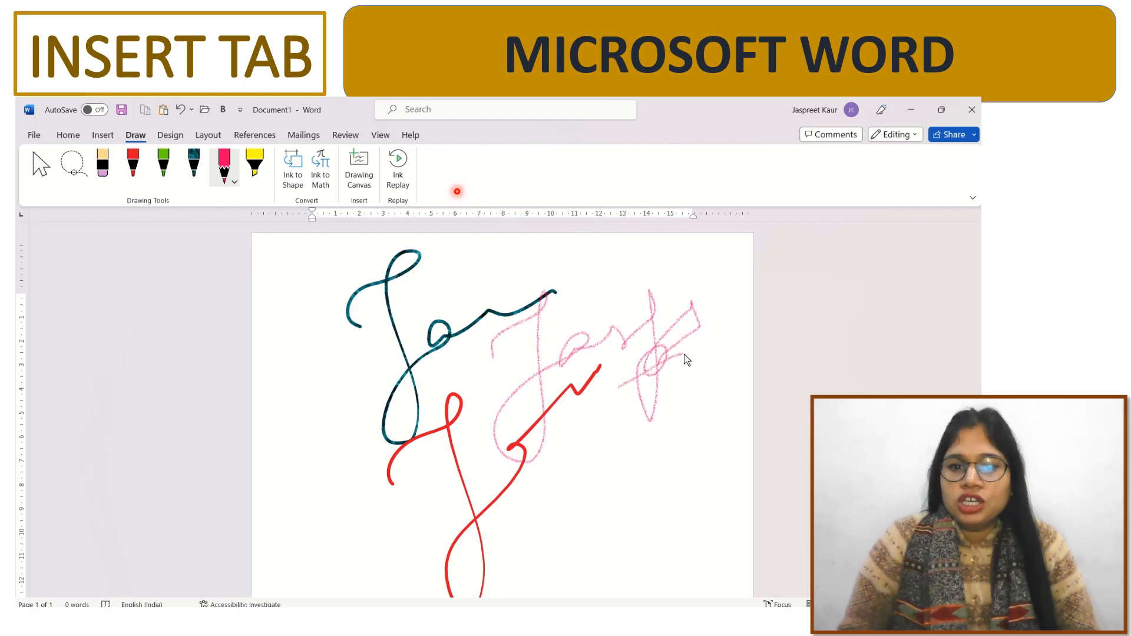
- Erase all the teal, red and pink handwriting strokes from the page
{"action": "left_click", "coordinate": [103, 169]}
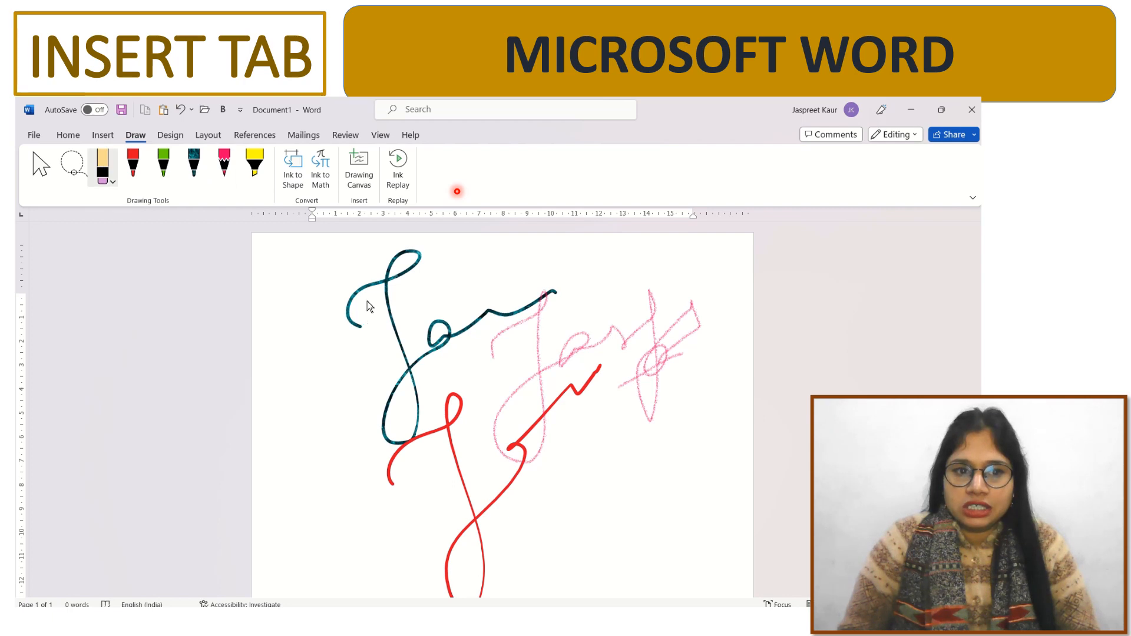
{"action": "left_click", "coordinate": [382, 283]}
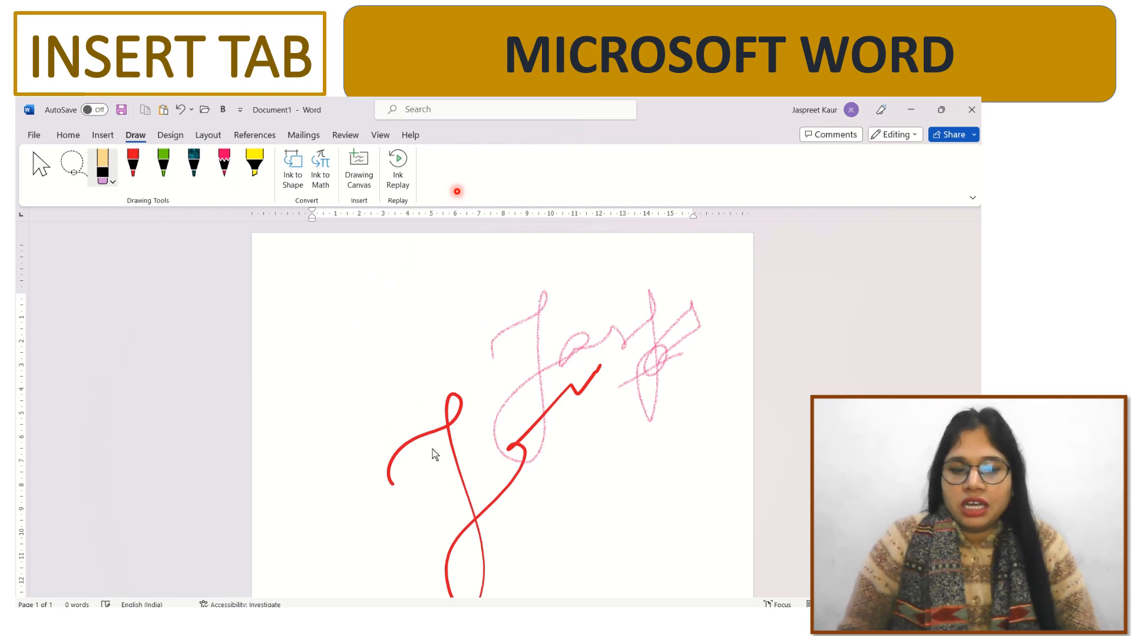
{"action": "left_click", "coordinate": [443, 432]}
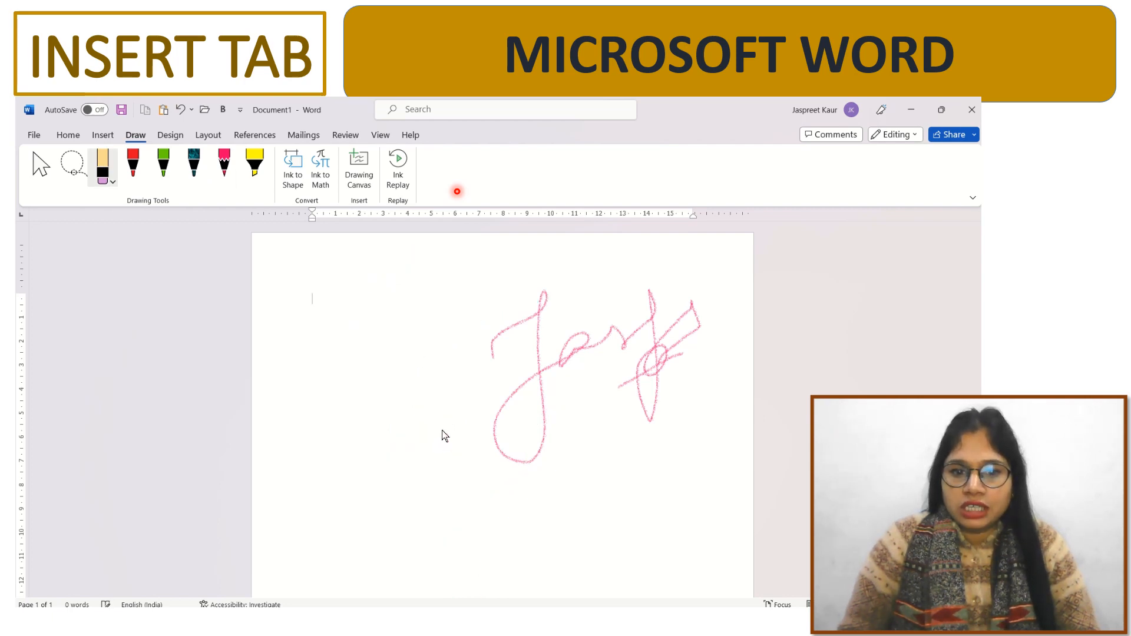
{"action": "left_click", "coordinate": [541, 319]}
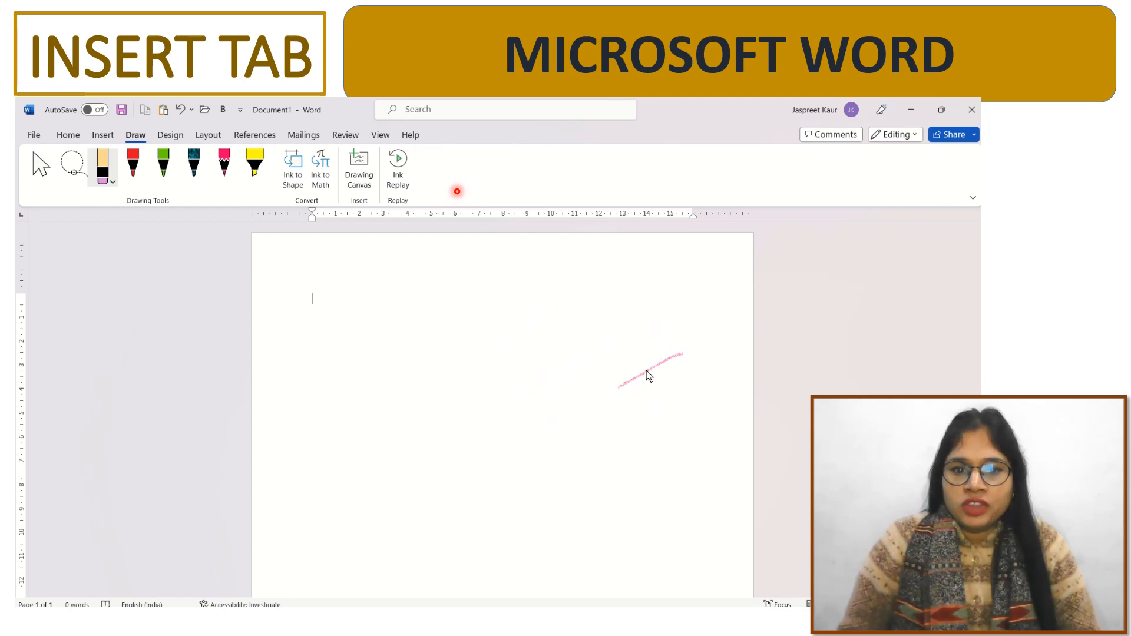
- Draw two roughly horizontal yellow highlighter strokes, one below the other, on the blank page
{"action": "left_click", "coordinate": [255, 165]}
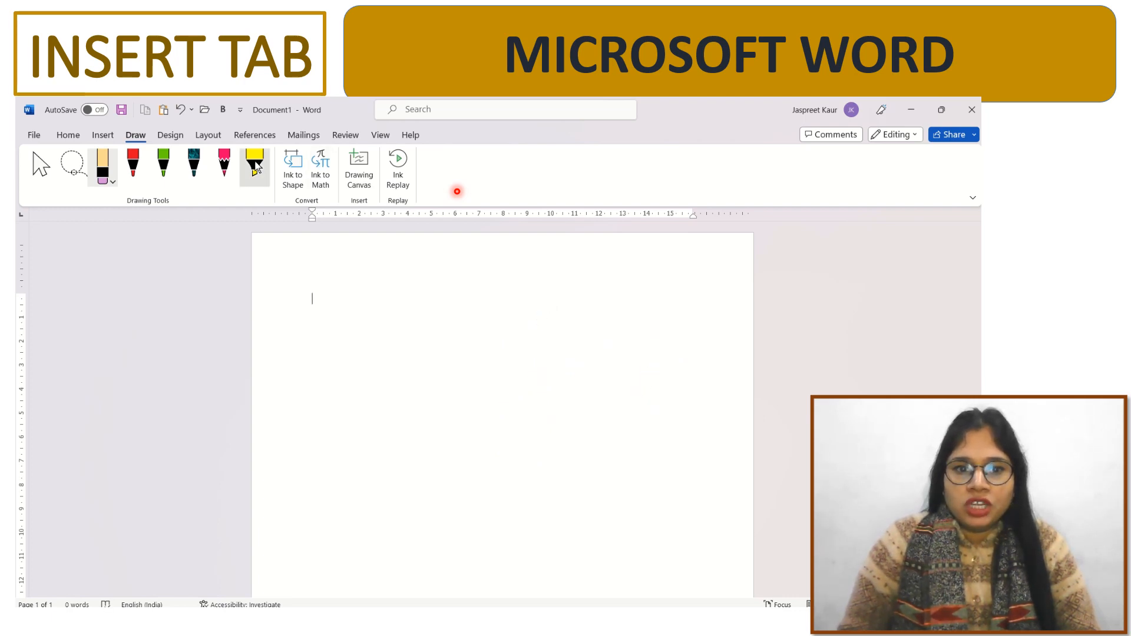
{"action": "left_click_drag", "start_coordinate": [316, 313], "coordinate": [483, 320]}
{"action": "left_click_drag", "start_coordinate": [346, 355], "coordinate": [498, 374]}
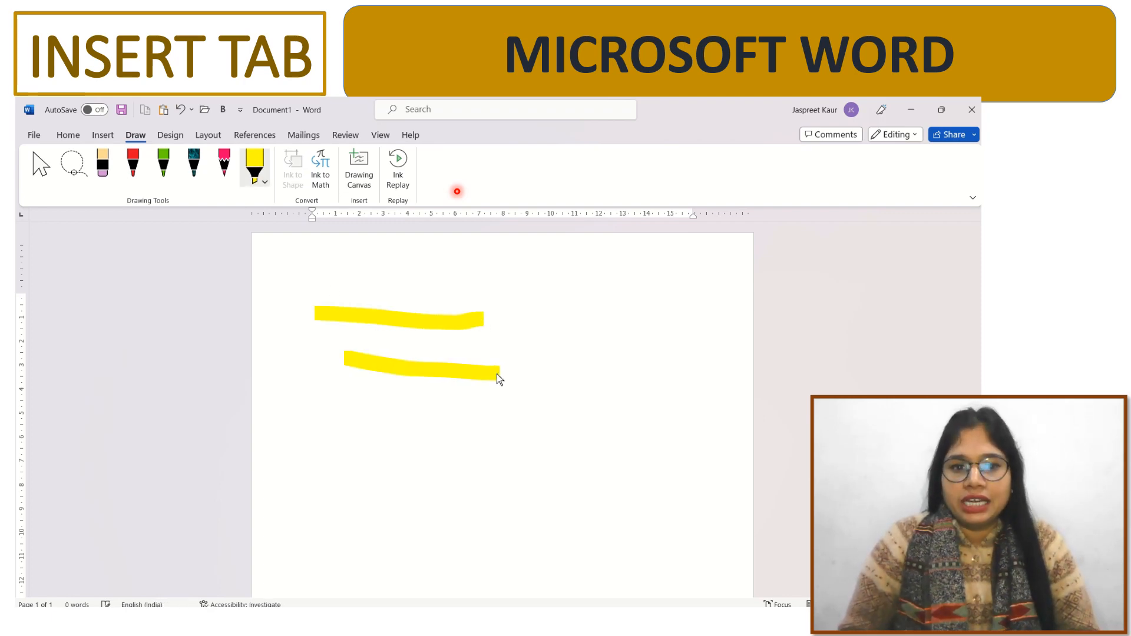
- Erase both yellow highlighter strokes and leave the eraser
{"action": "left_click", "coordinate": [102, 165]}
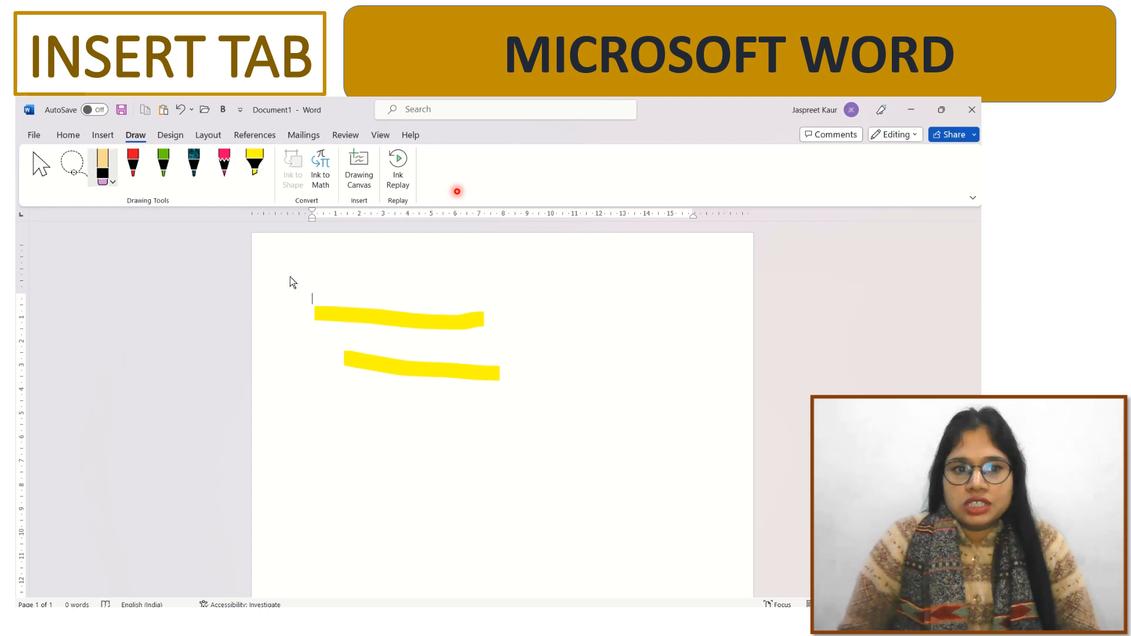
{"action": "left_click", "coordinate": [388, 321]}
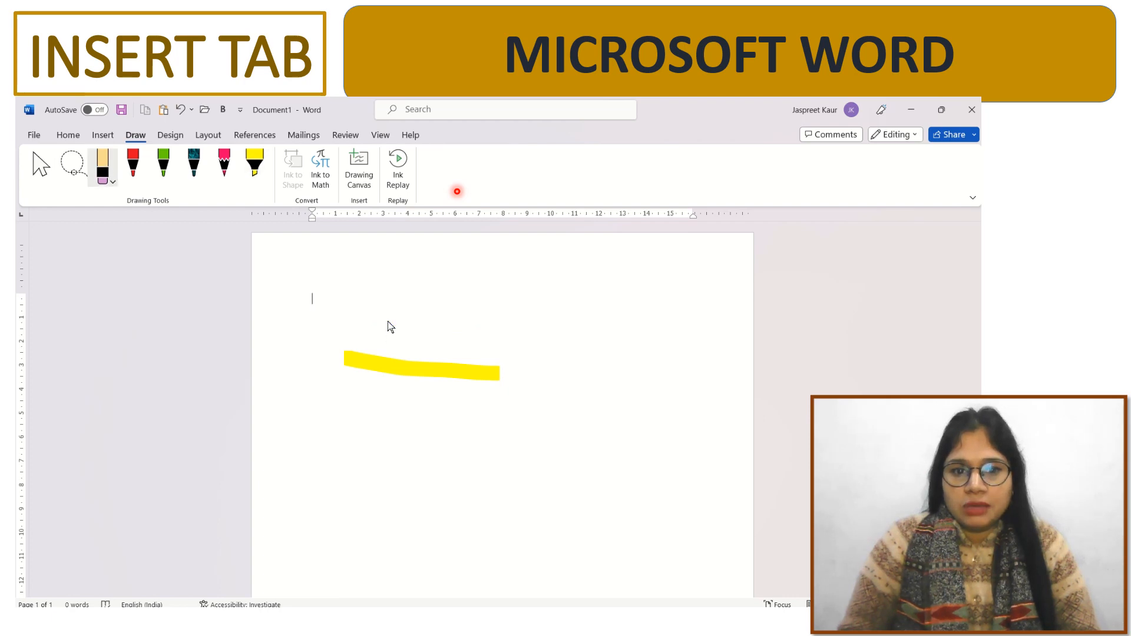
{"action": "left_click", "coordinate": [384, 370]}
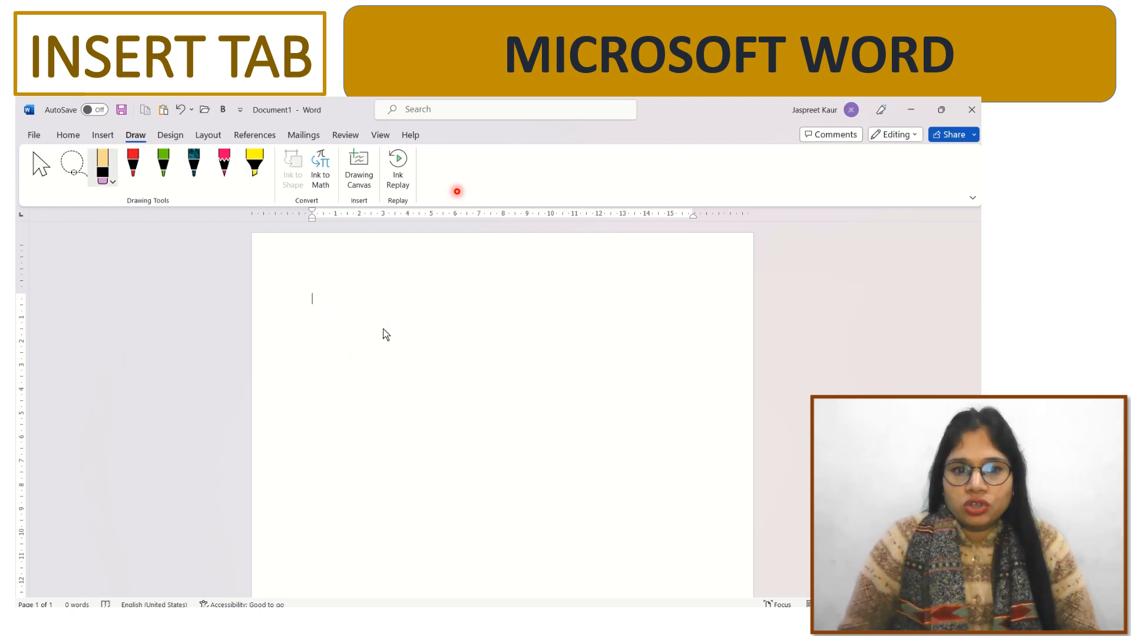
{"action": "key", "text": "Escape"}
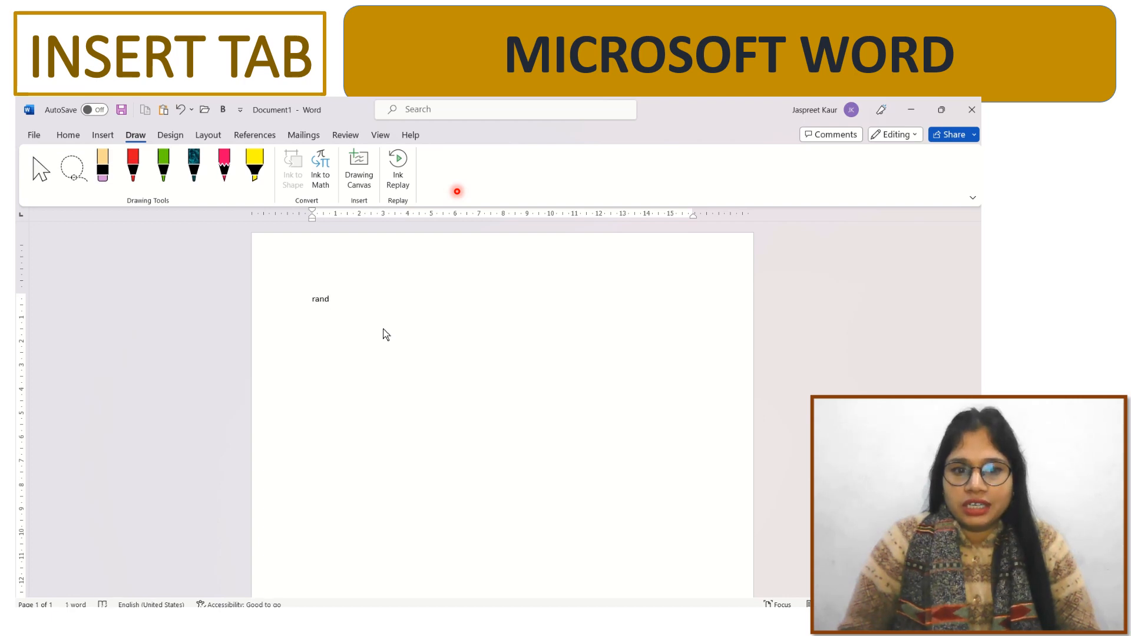
- Fill the document with sample paragraphs using the =Rand() function
{"action": "type", "text": "()"}
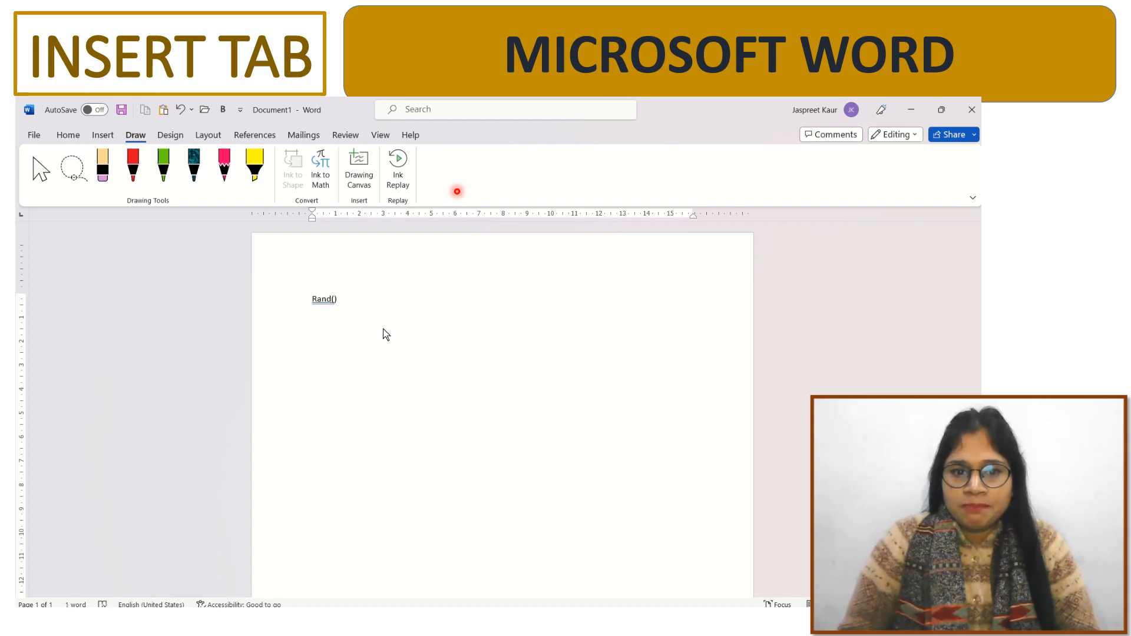
{"action": "key", "text": "Return"}
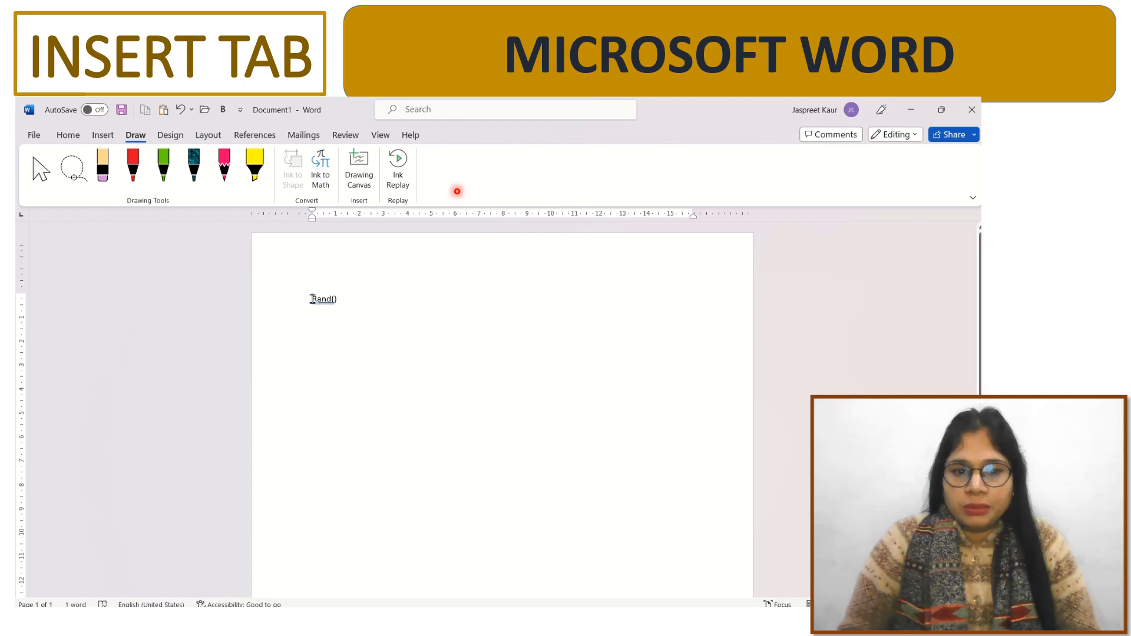
{"action": "left_click", "coordinate": [312, 299]}
{"action": "type", "text": "="}
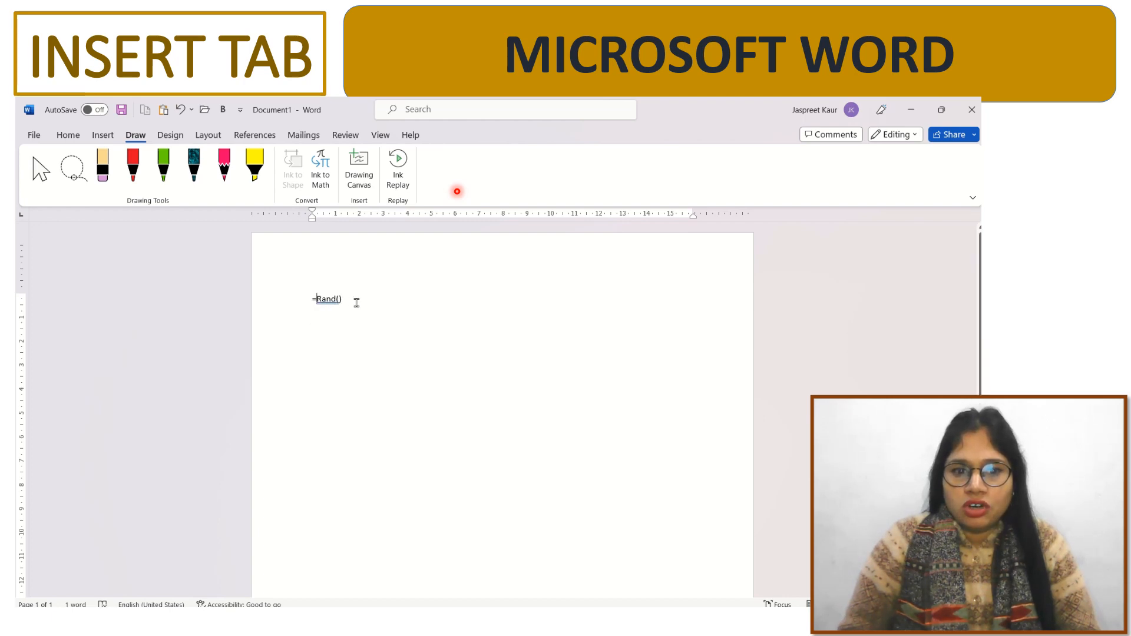
{"action": "key", "text": "Return"}
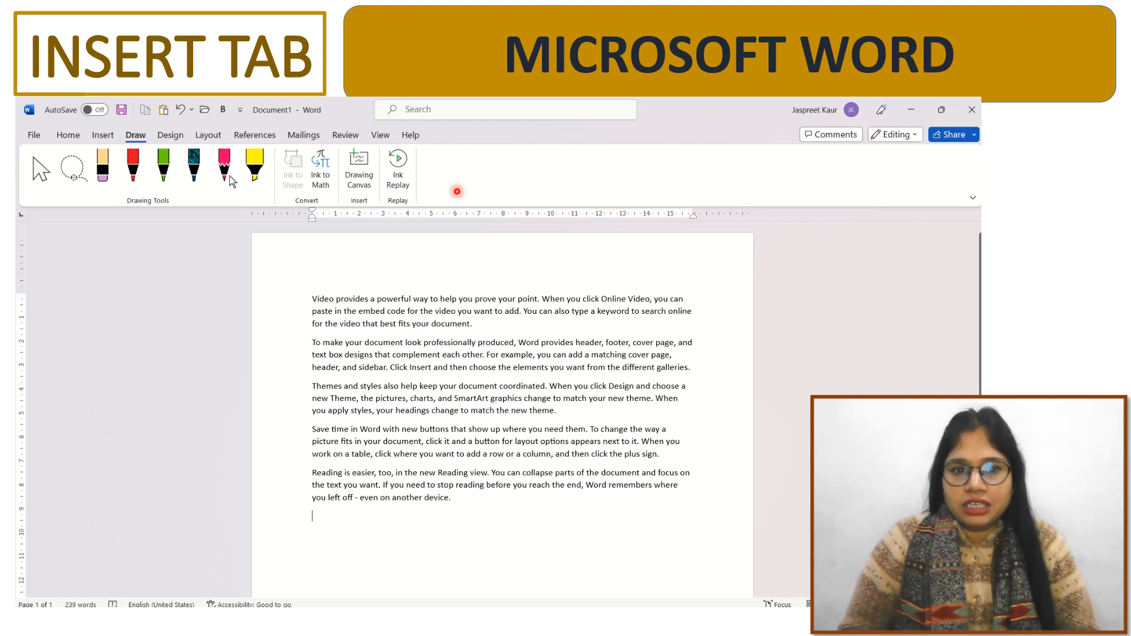
- Highlight "Video provides a powerful way to help you prove your" in yellow and draw a teal ink box around "professionally" in the second paragraph
{"action": "left_click", "coordinate": [260, 166]}
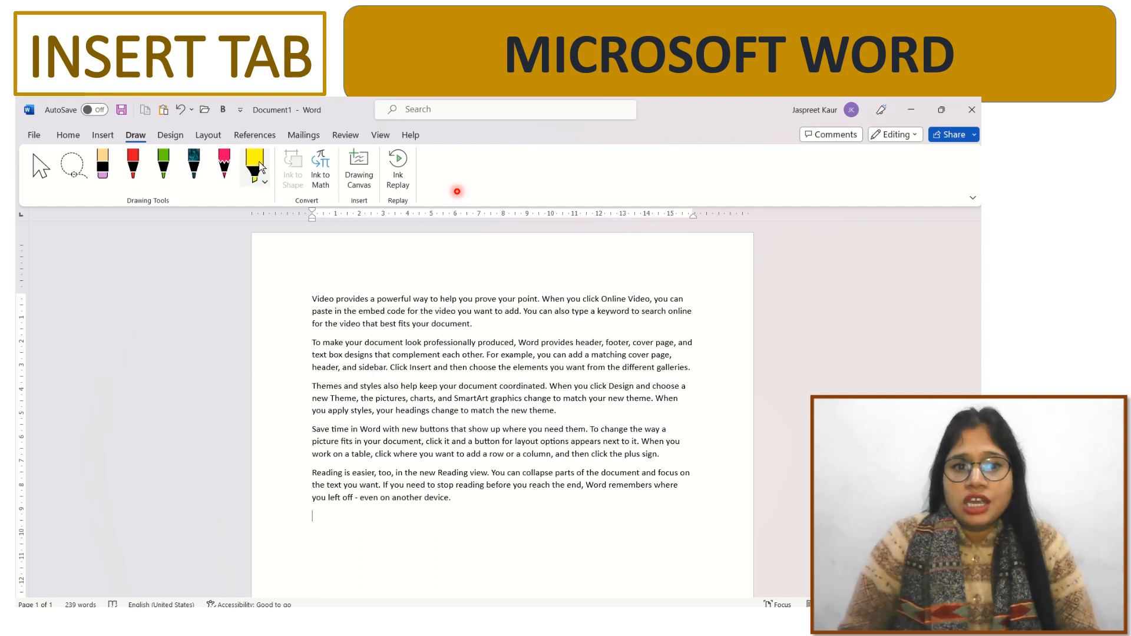
{"action": "left_click_drag", "start_coordinate": [316, 303], "coordinate": [526, 302]}
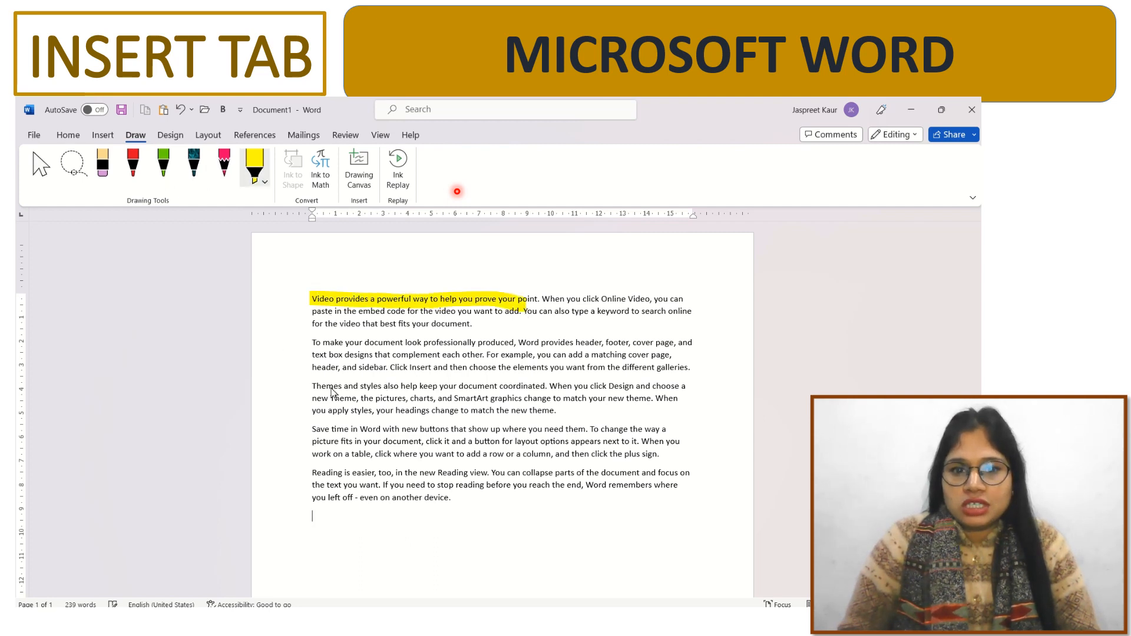
{"action": "left_click", "coordinate": [196, 163]}
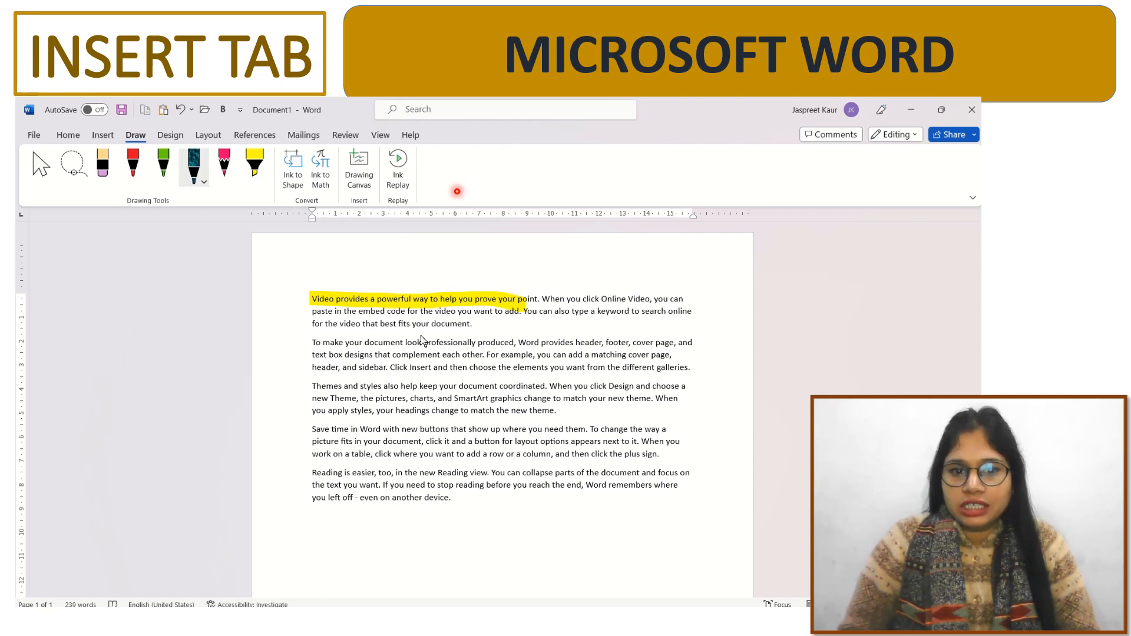
{"action": "mouse_move", "coordinate": [420, 341]}
{"action": "left_mouse_down"}
{"action": "mouse_move", "coordinate": [420, 358]}
{"action": "mouse_move", "coordinate": [472, 361]}
{"action": "mouse_move", "coordinate": [483, 333]}
{"action": "mouse_move", "coordinate": [423, 333]}
{"action": "mouse_move", "coordinate": [422, 346]}
{"action": "left_mouse_up"}
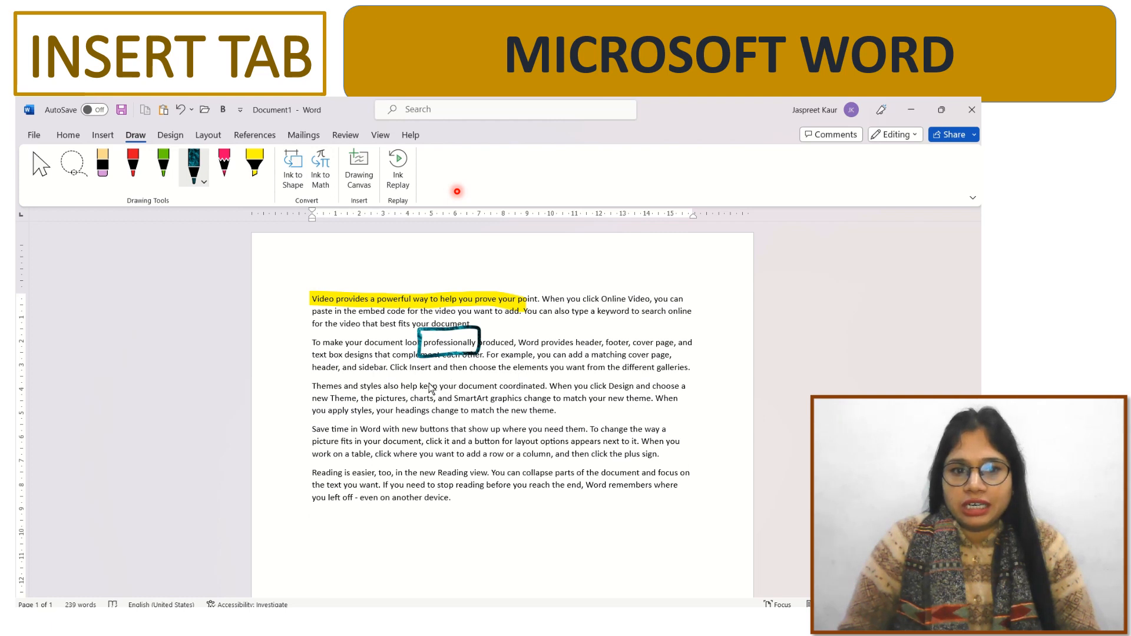
- Draw a curved teal ink stroke just below the box around "professionally" and leave the pen
{"action": "left_click_drag", "start_coordinate": [429, 383], "coordinate": [480, 353]}
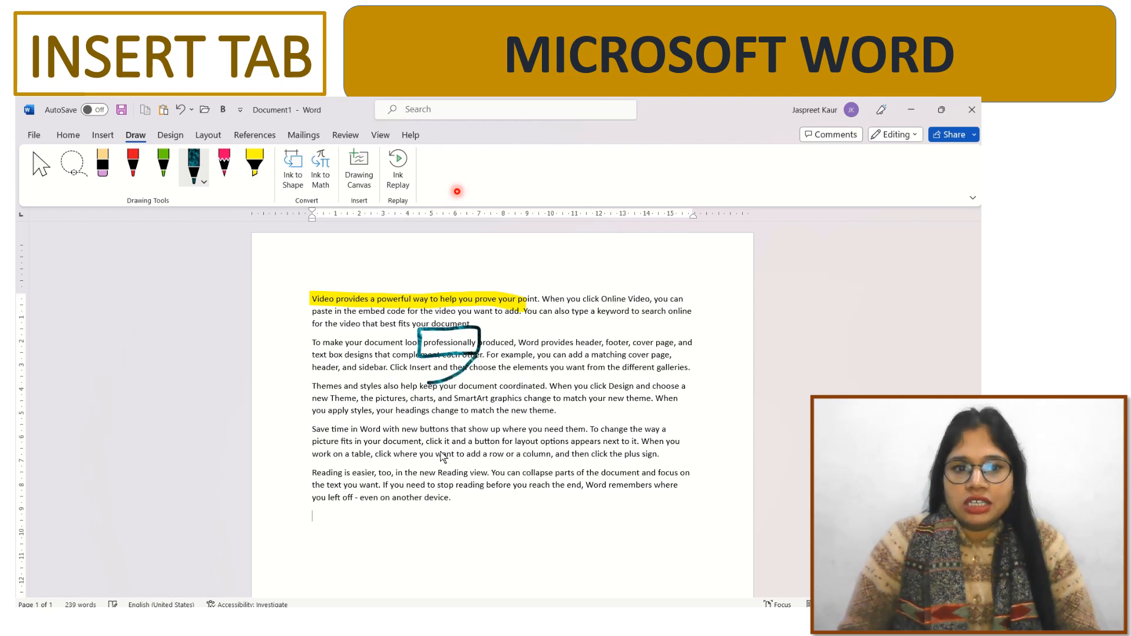
{"action": "left_click", "coordinate": [42, 165]}
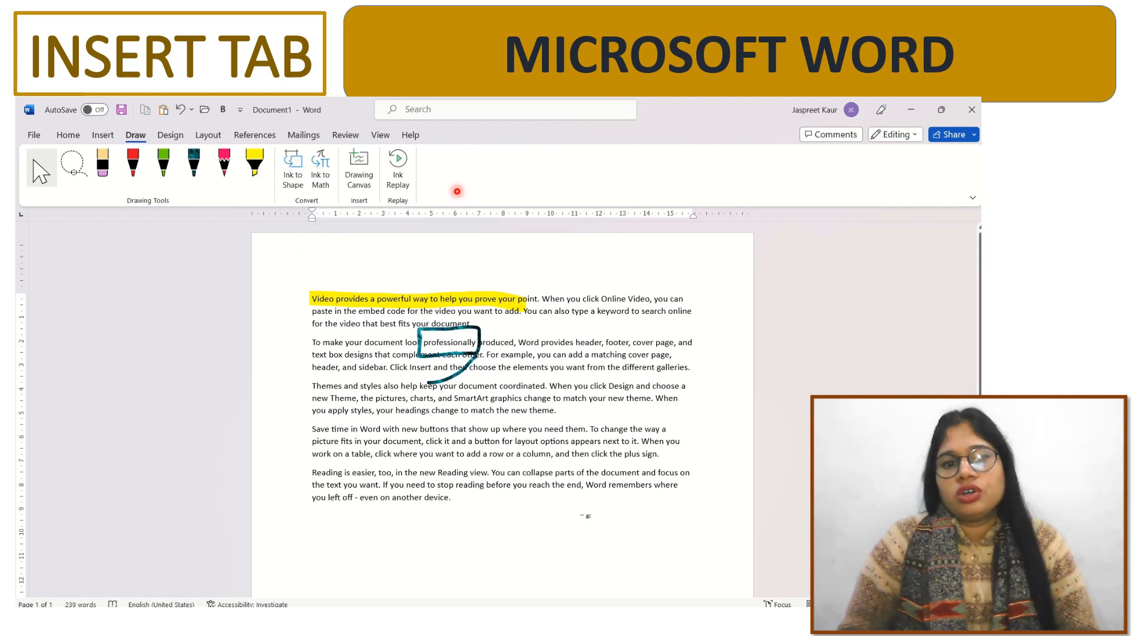
- Turn on Ink to Shape and draw a rectangle, a circle and a triangle over the text with the green pen
{"action": "left_click", "coordinate": [165, 162]}
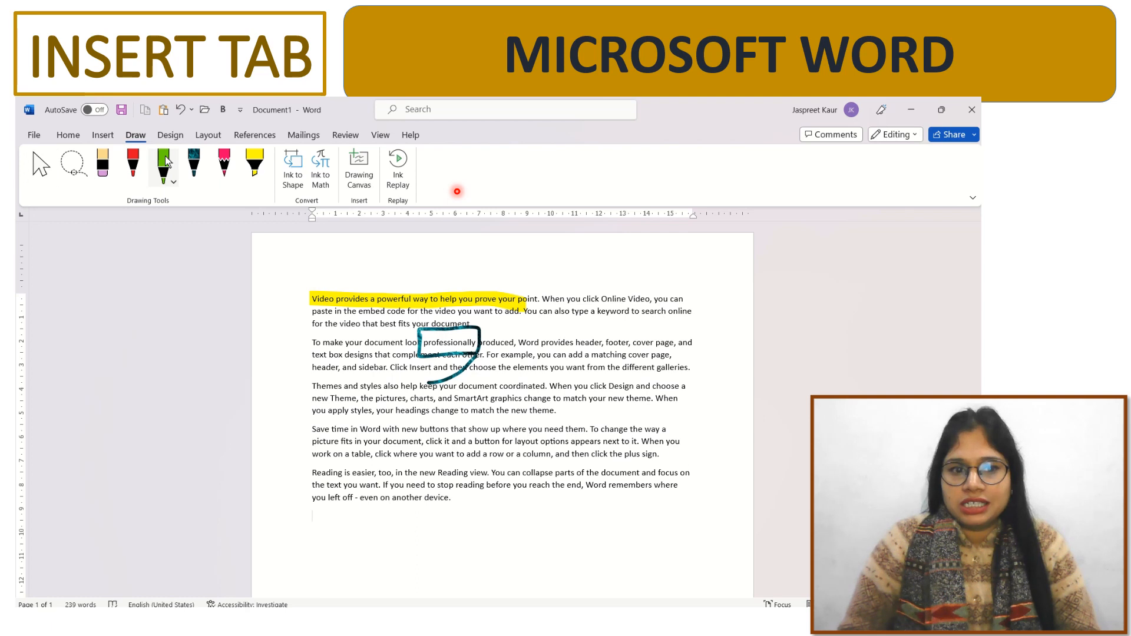
{"action": "left_click", "coordinate": [293, 169]}
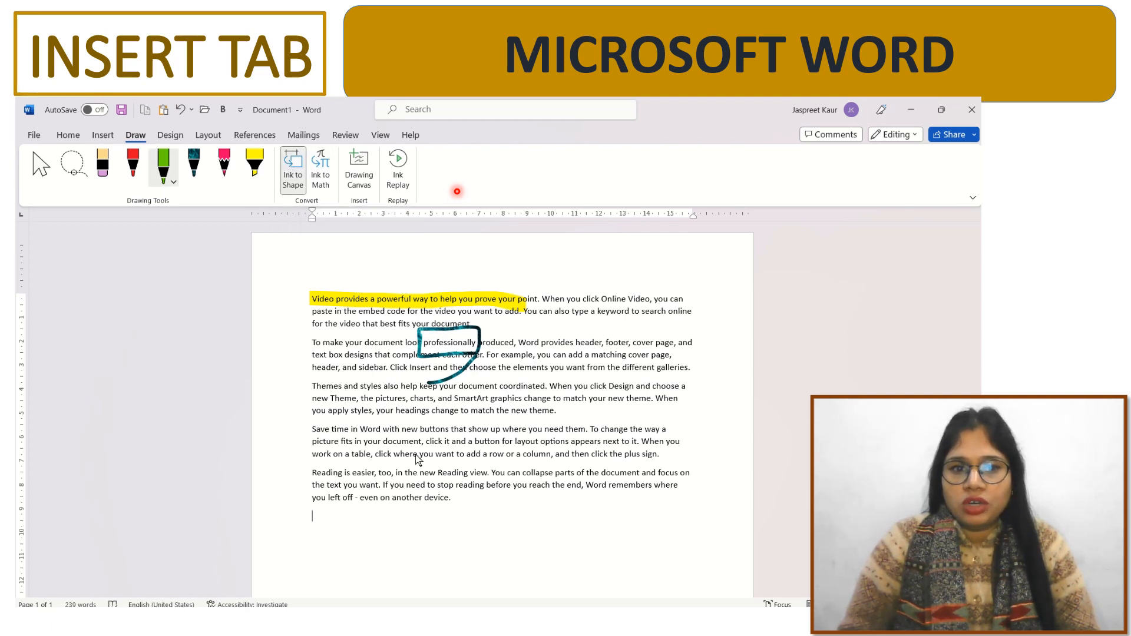
{"action": "left_click_drag", "start_coordinate": [456, 454], "coordinate": [454, 500]}
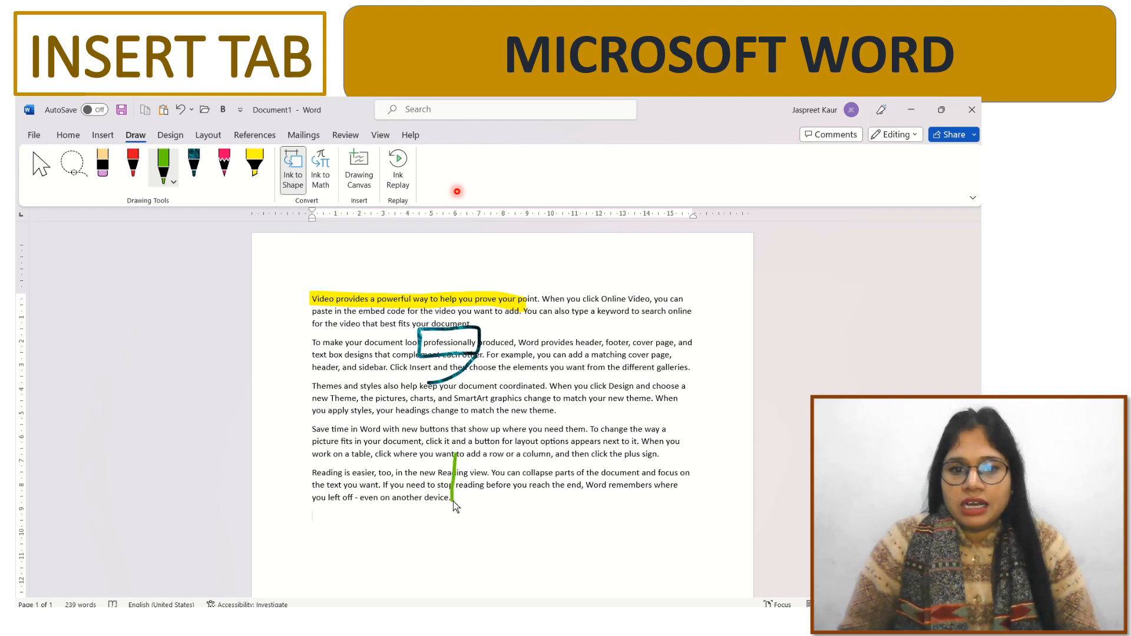
{"action": "left_click_drag", "start_coordinate": [554, 448], "coordinate": [454, 445]}
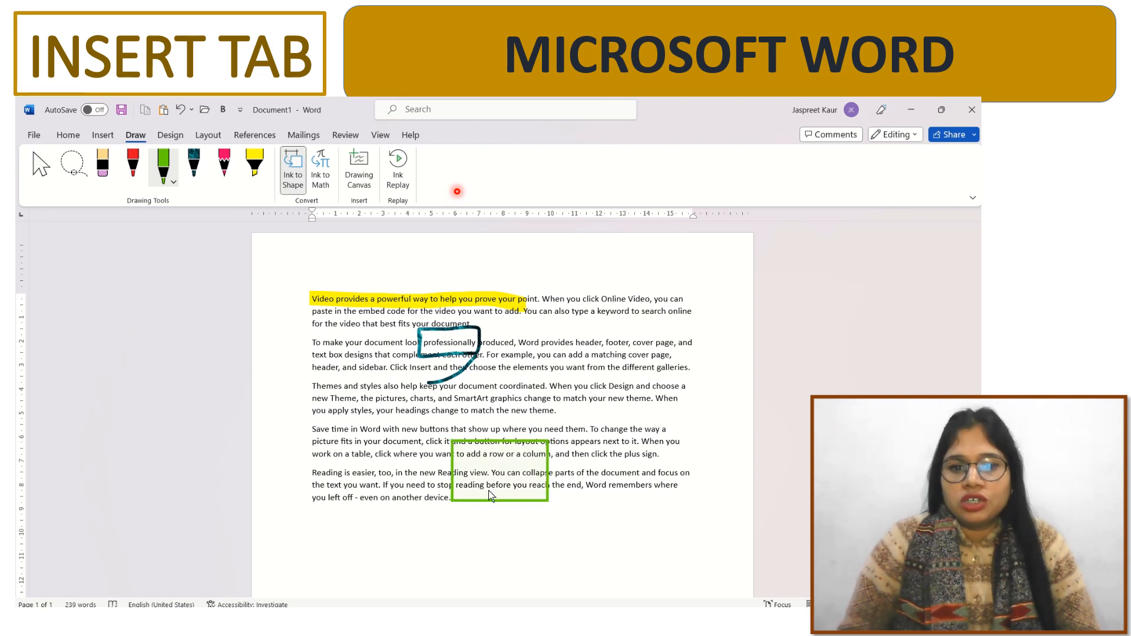
{"action": "mouse_move", "coordinate": [602, 323]}
{"action": "left_mouse_down"}
{"action": "mouse_move", "coordinate": [534, 359]}
{"action": "mouse_move", "coordinate": [605, 332]}
{"action": "left_mouse_up"}
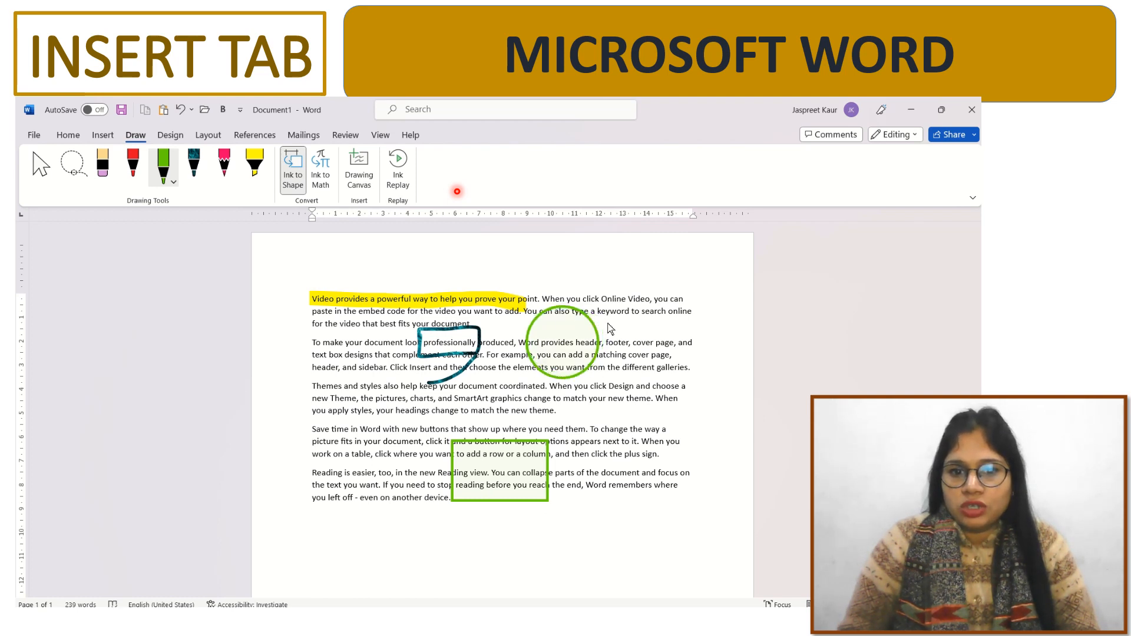
{"action": "mouse_move", "coordinate": [383, 357]}
{"action": "left_mouse_down"}
{"action": "mouse_move", "coordinate": [352, 424]}
{"action": "mouse_move", "coordinate": [430, 419]}
{"action": "mouse_move", "coordinate": [384, 360]}
{"action": "left_mouse_up"}
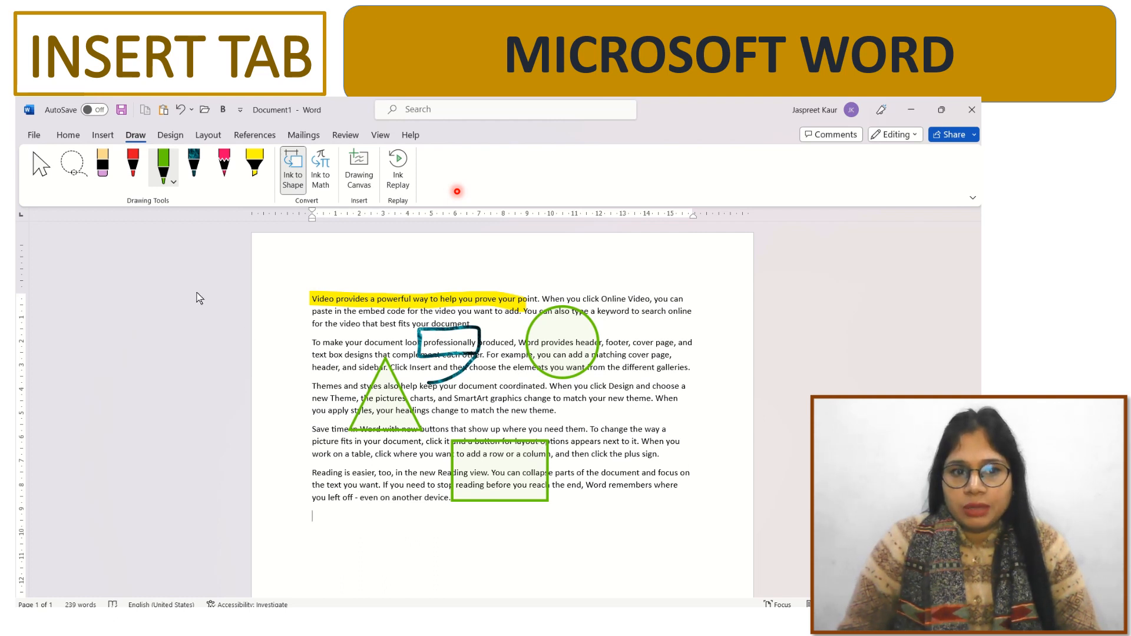
{"action": "left_click", "coordinate": [41, 168]}
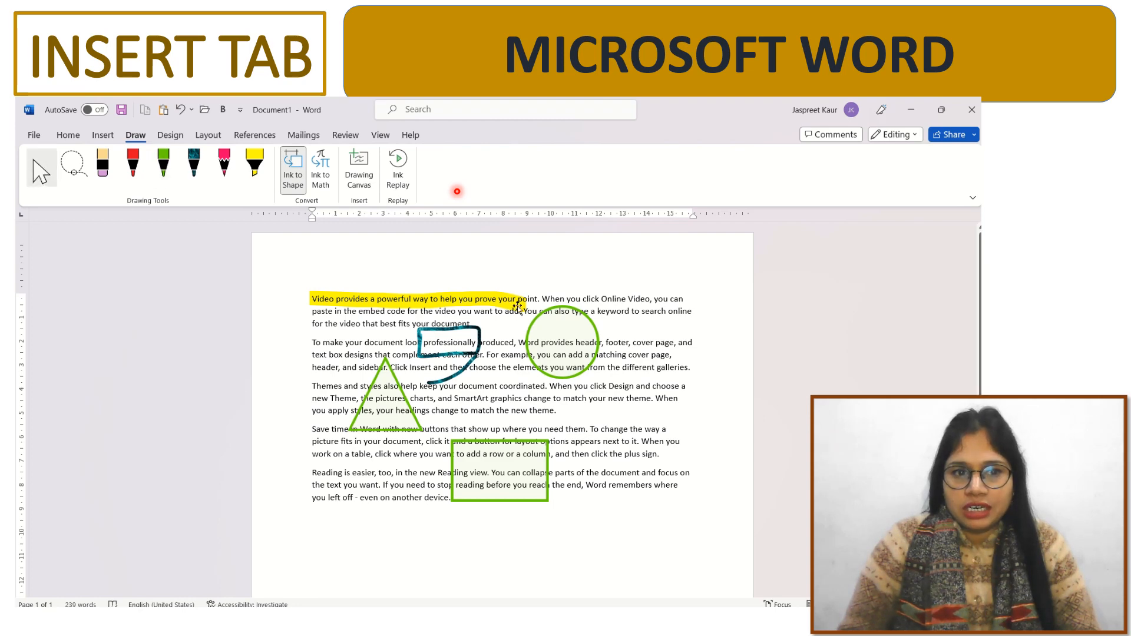
- Shrink the green circle slightly, reduce the green rectangle's height and width, and deselect it below the text
{"action": "left_click", "coordinate": [571, 310]}
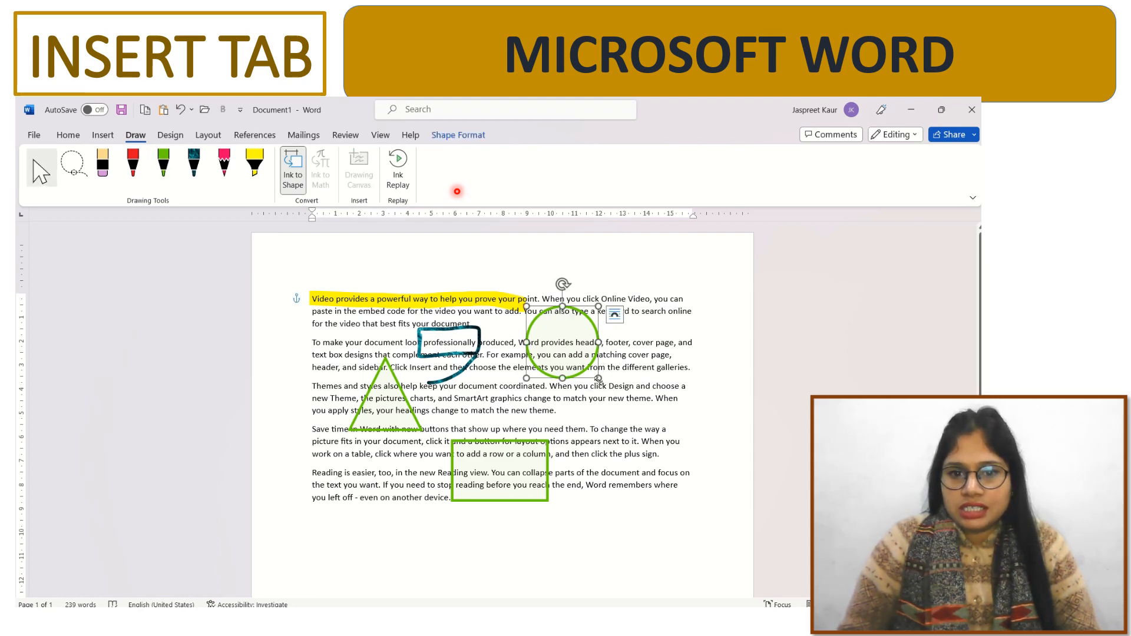
{"action": "mouse_move", "coordinate": [599, 378]}
{"action": "left_mouse_down"}
{"action": "mouse_move", "coordinate": [642, 424]}
{"action": "mouse_move", "coordinate": [593, 376]}
{"action": "left_mouse_up"}
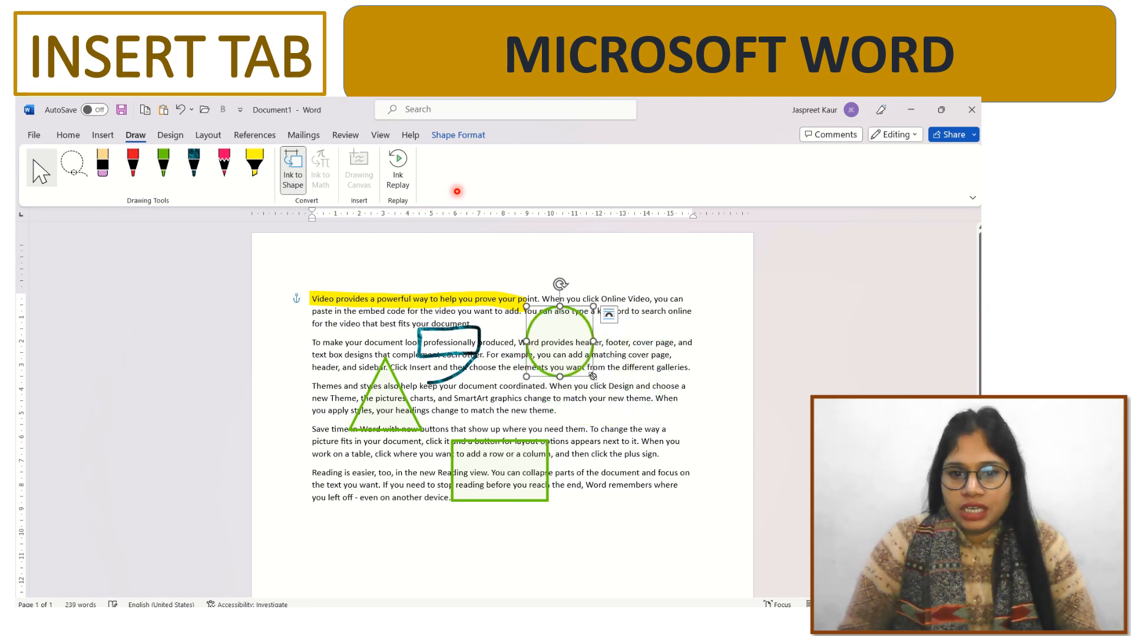
{"action": "left_click", "coordinate": [508, 447]}
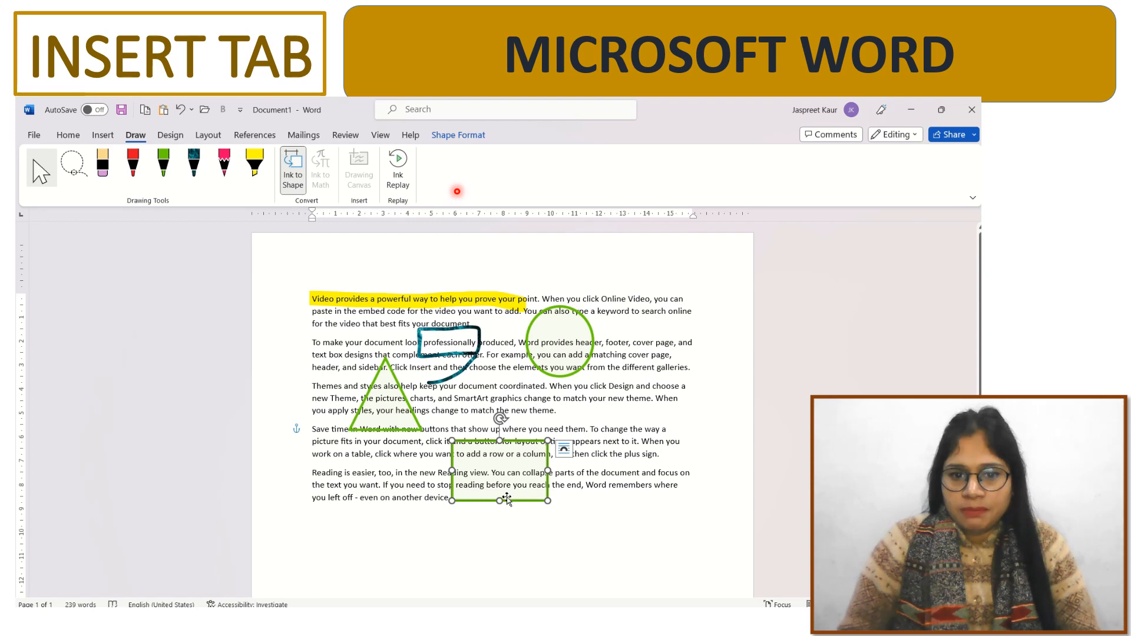
{"action": "left_click_drag", "start_coordinate": [507, 500], "coordinate": [541, 457]}
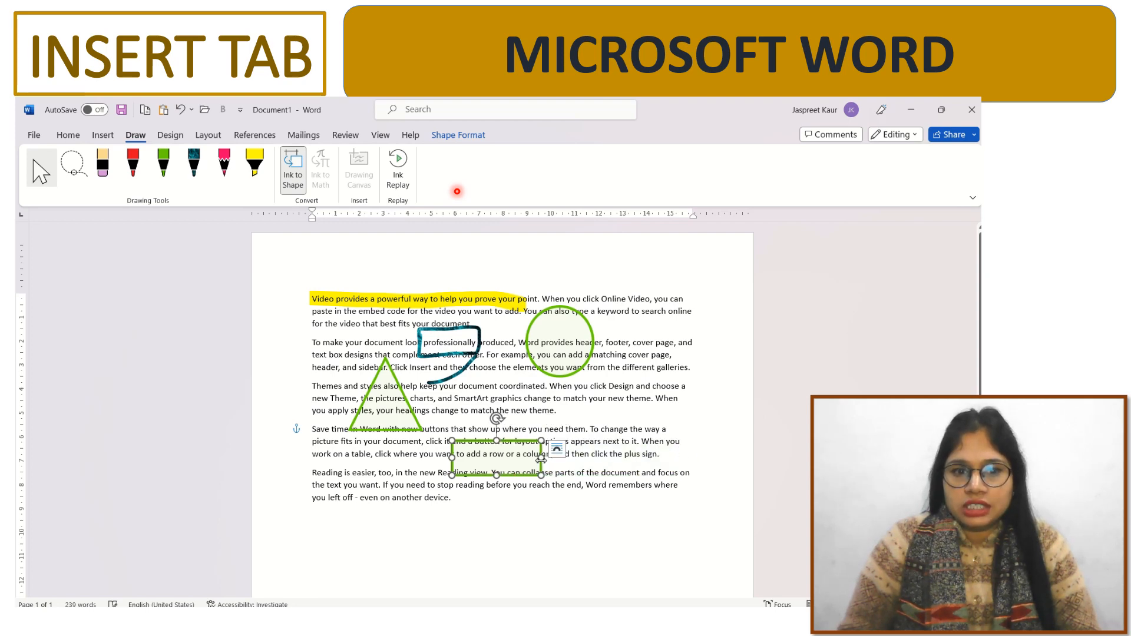
{"action": "left_click", "coordinate": [320, 529]}
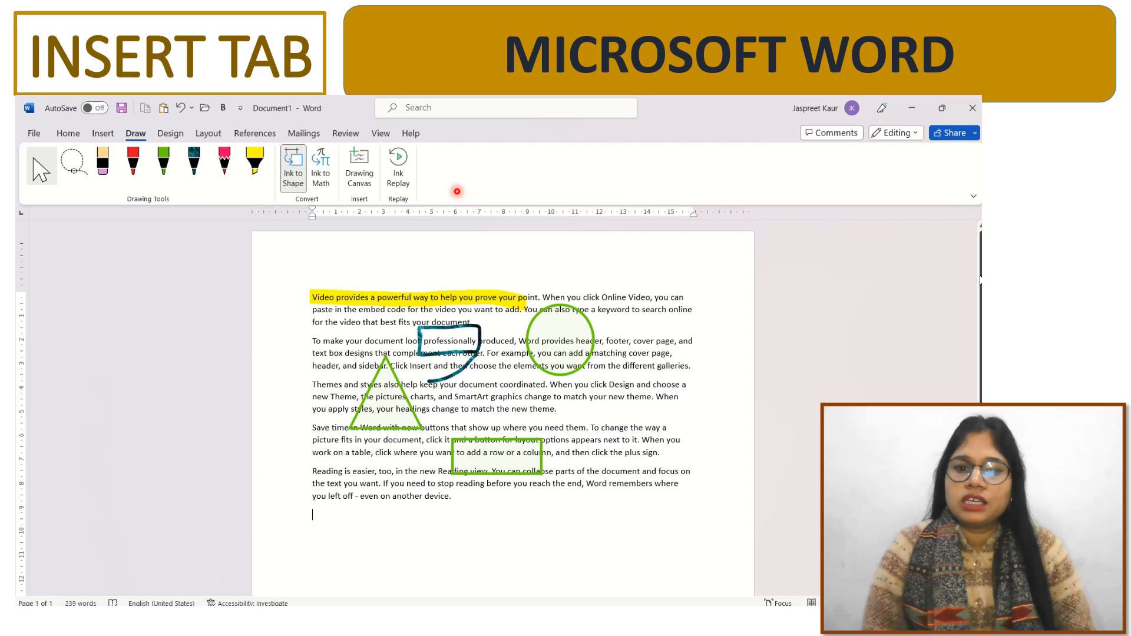
- Open Ink to Math for the blank area below the text, handwrite a trial digit 1 and clear it
{"action": "left_click_drag", "start_coordinate": [982, 279], "coordinate": [982, 419]}
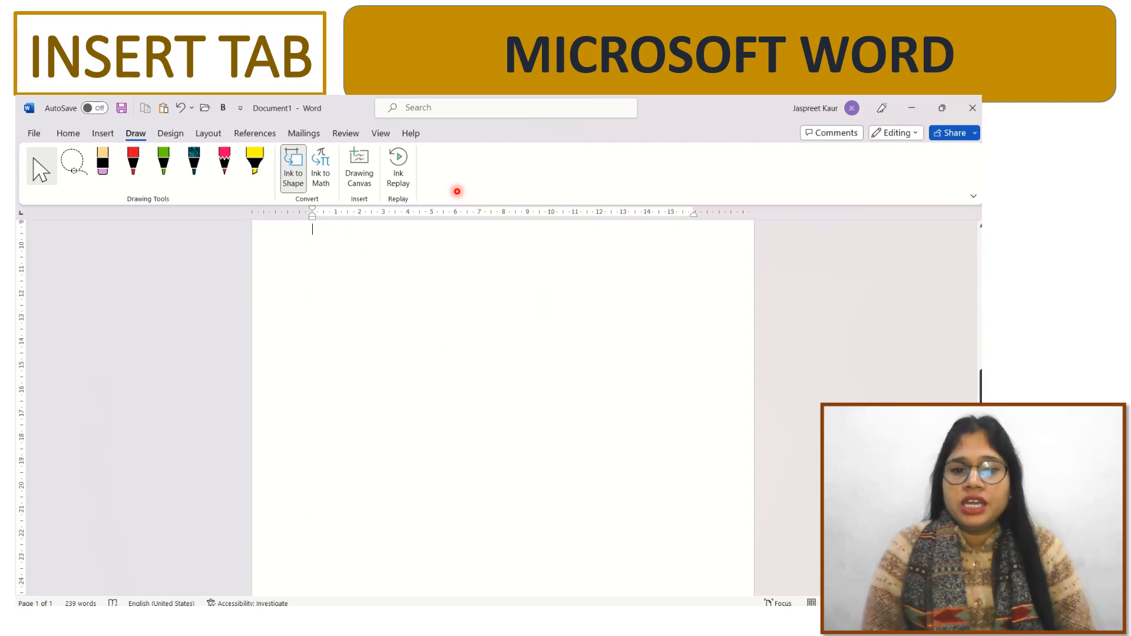
{"action": "left_click", "coordinate": [322, 180]}
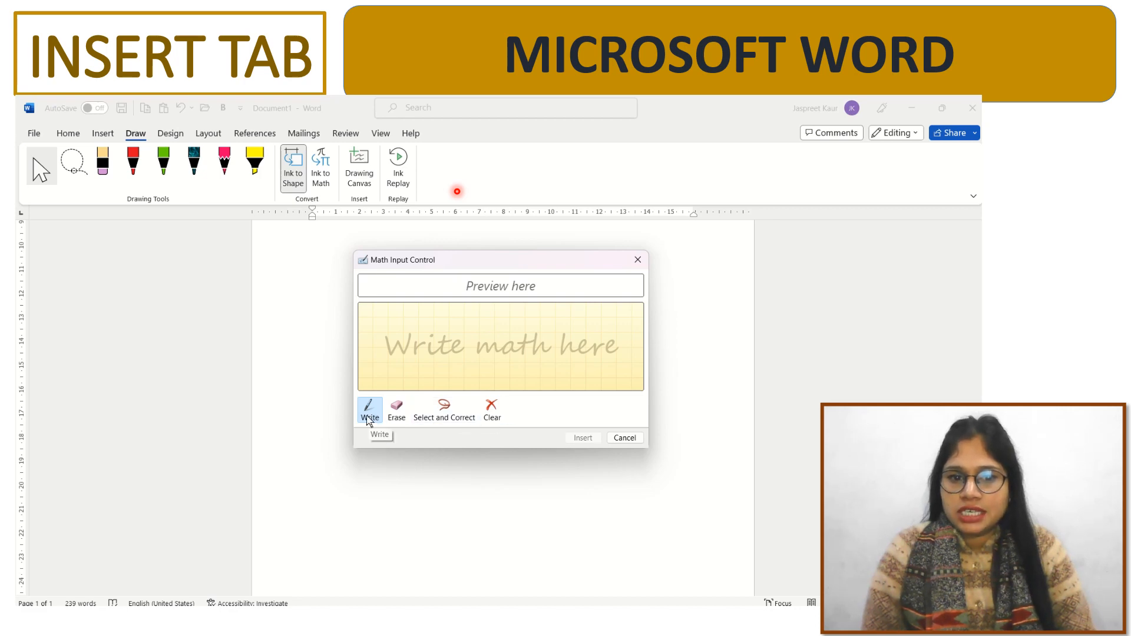
{"action": "mouse_move", "coordinate": [405, 335]}
{"action": "left_mouse_down"}
{"action": "mouse_move", "coordinate": [444, 317]}
{"action": "mouse_move", "coordinate": [415, 371]}
{"action": "left_mouse_up"}
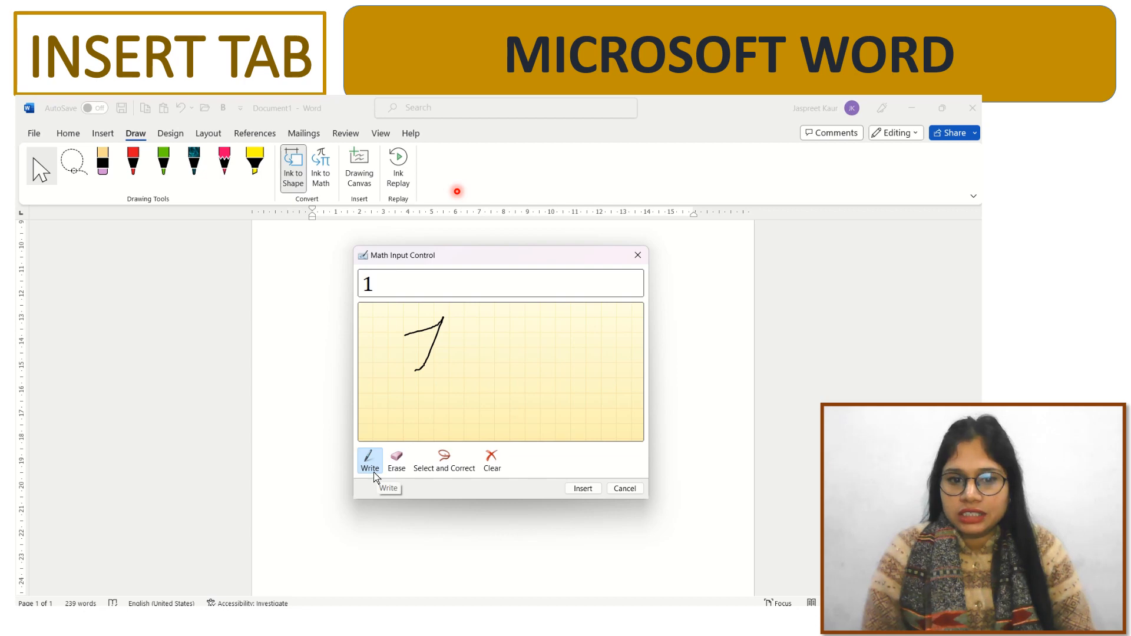
{"action": "left_click", "coordinate": [396, 461]}
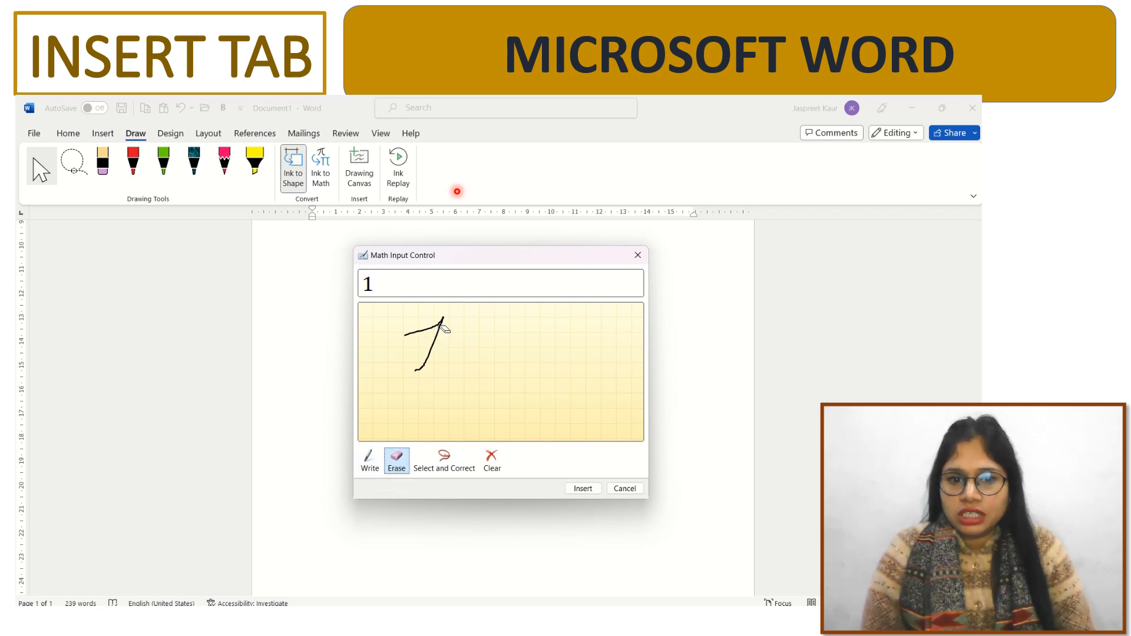
{"action": "left_click", "coordinate": [491, 462]}
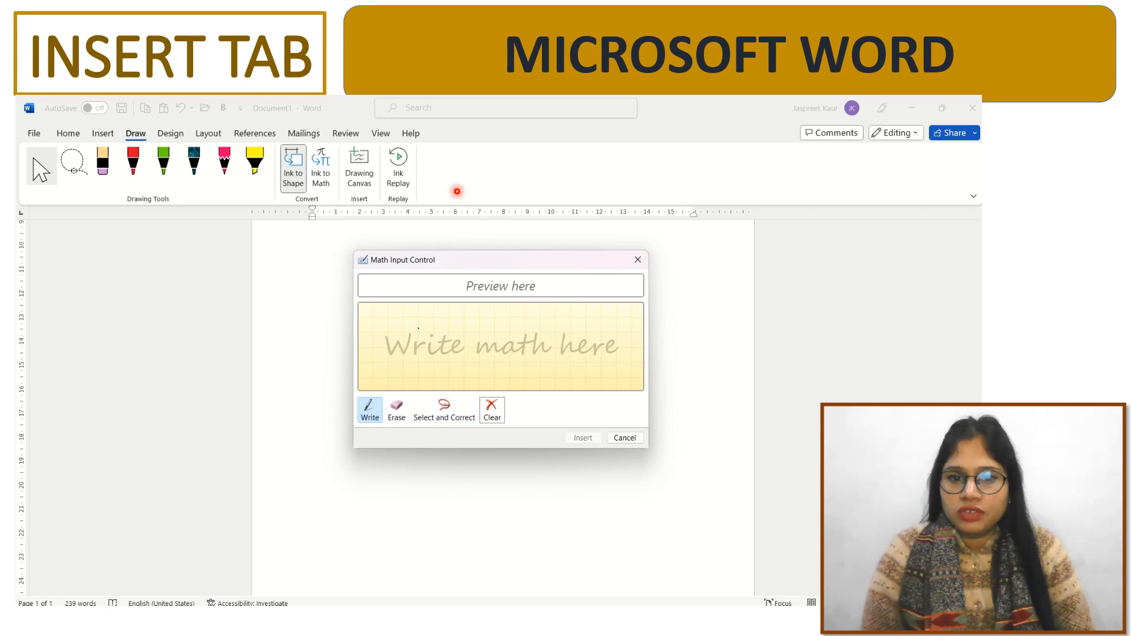
- Handwrite the expression πr² in the math writing area
{"action": "mouse_move", "coordinate": [417, 327]}
{"action": "left_mouse_down"}
{"action": "mouse_move", "coordinate": [416, 357]}
{"action": "mouse_move", "coordinate": [442, 374]}
{"action": "left_mouse_up"}
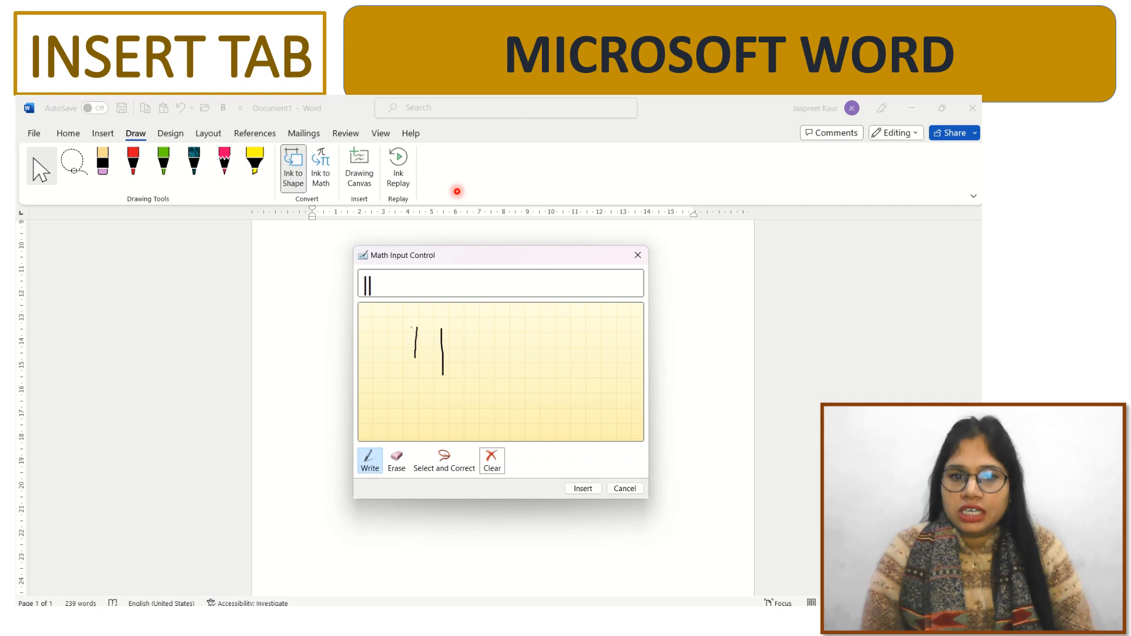
{"action": "mouse_move", "coordinate": [469, 365]}
{"action": "left_mouse_down"}
{"action": "mouse_move", "coordinate": [467, 335]}
{"action": "mouse_move", "coordinate": [501, 357]}
{"action": "left_mouse_up"}
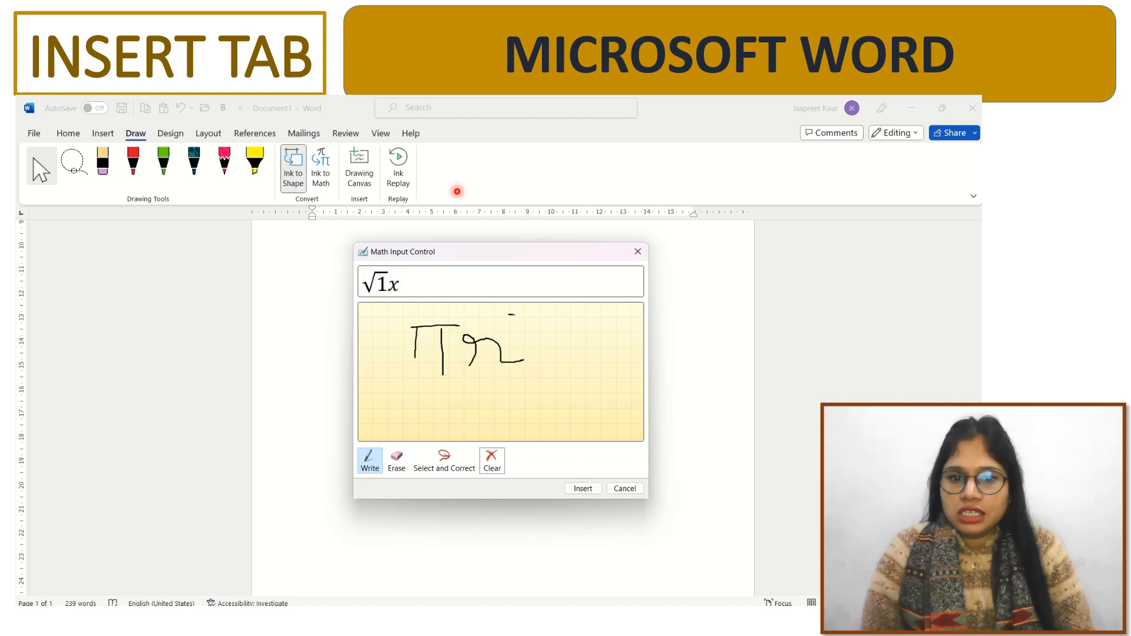
{"action": "left_click_drag", "start_coordinate": [514, 314], "coordinate": [550, 341]}
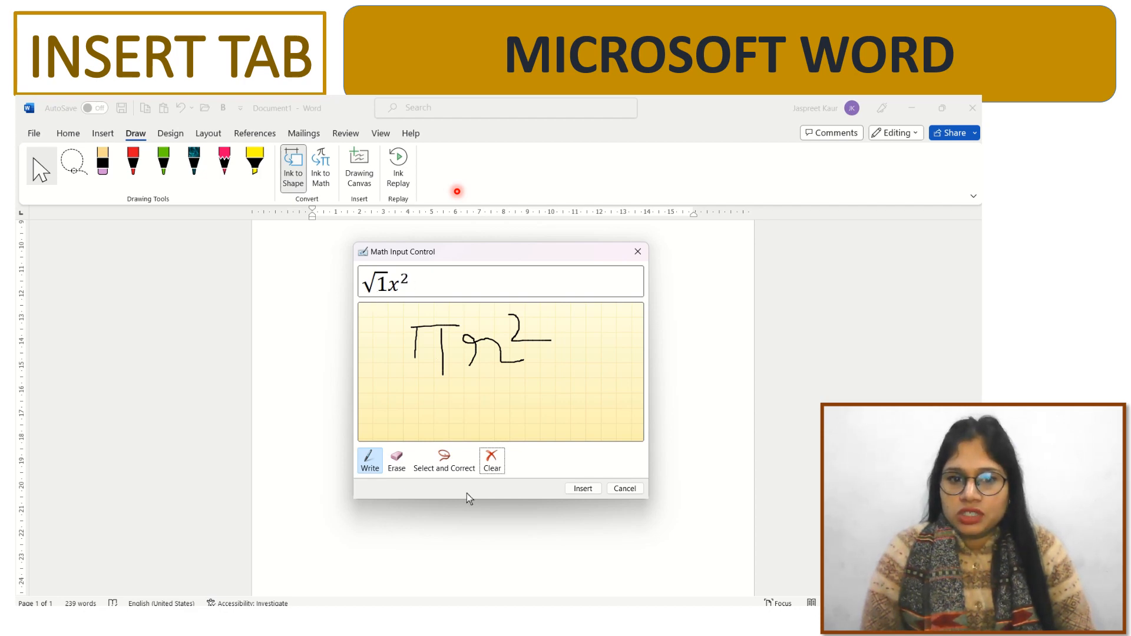
- Start Select and Correct for the handwritten π symbol
{"action": "left_click", "coordinate": [446, 463]}
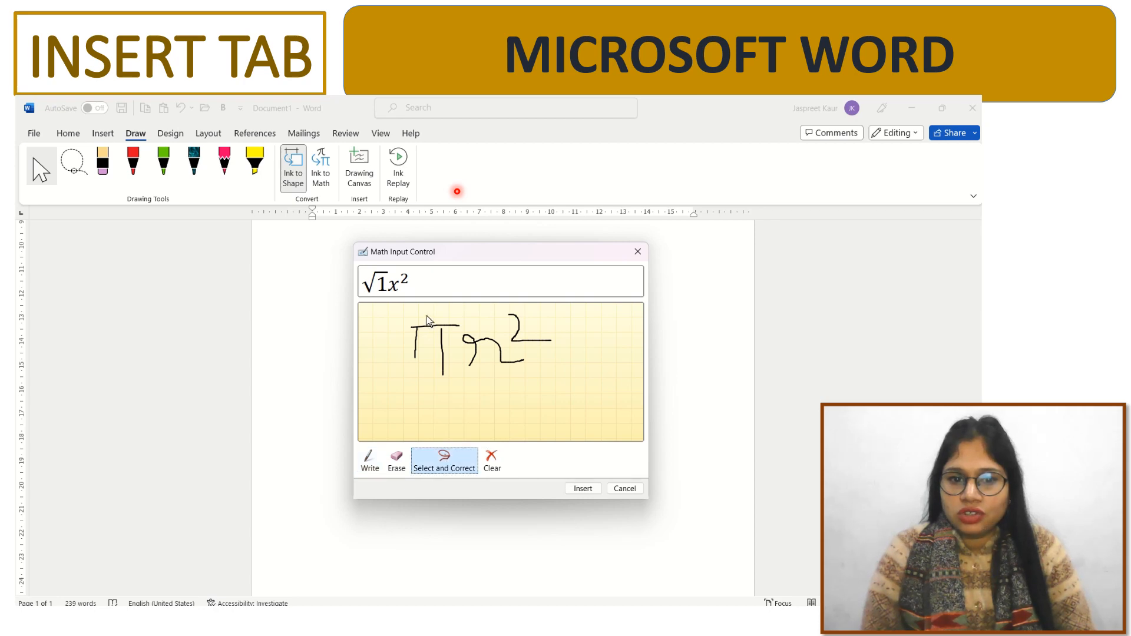